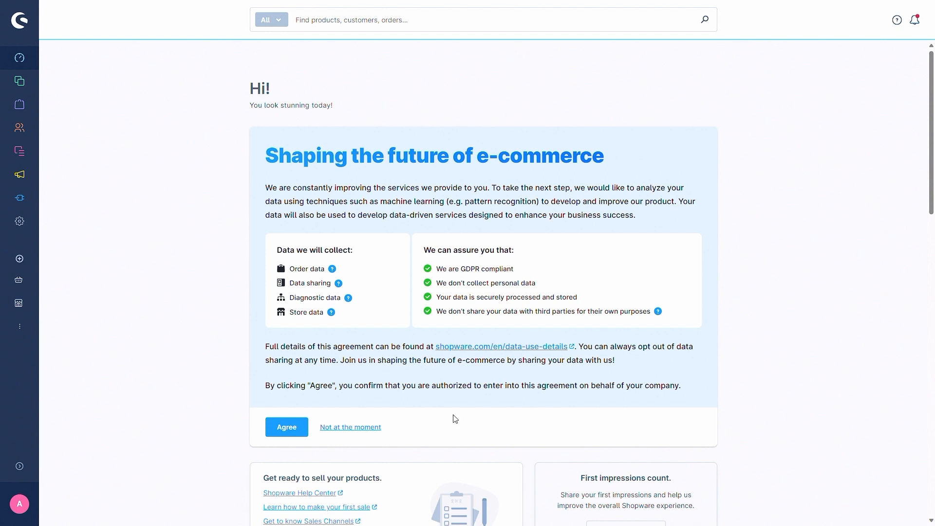
Step: Open the Homepage layout in Shopping Experiences and add a Text block directly beneath the building image
mouse_move(22, 152)
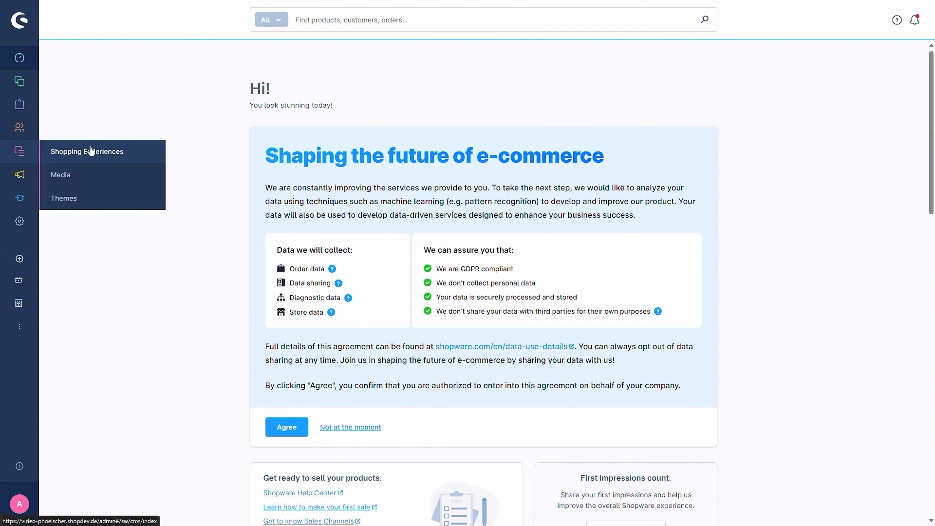
left_click(88, 148)
left_click(333, 180)
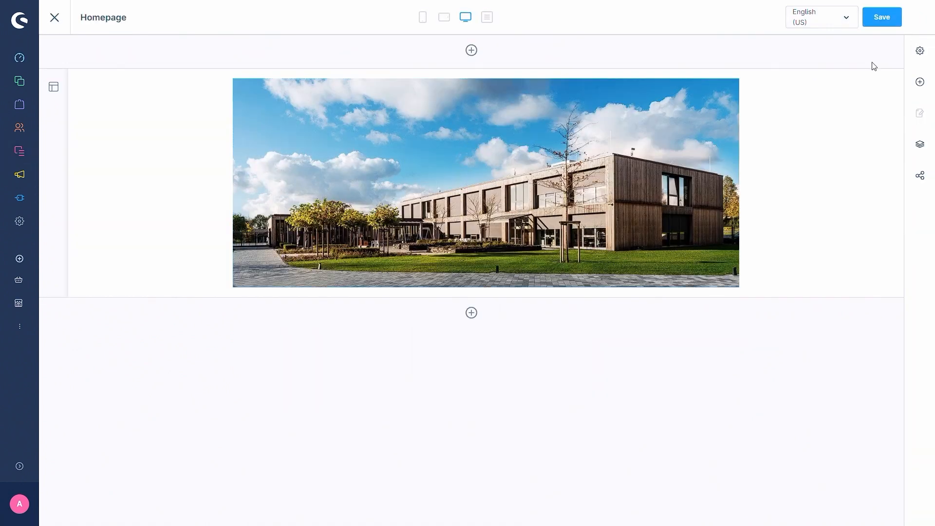
left_click(918, 82)
left_click_drag(822, 174, 358, 295)
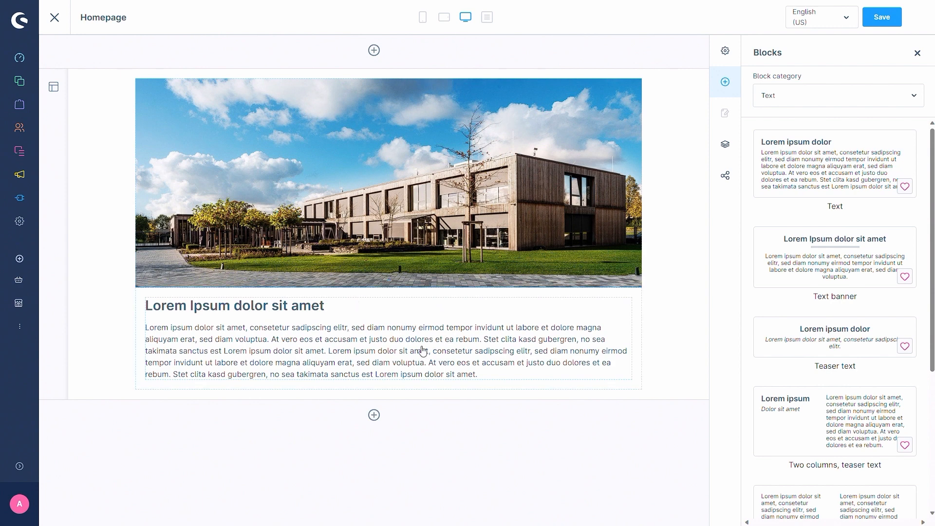
Step: Delete all placeholder text from the new Text block and call up the AI content assistant in it
left_click(481, 375)
left_click_drag(478, 374, 145, 305)
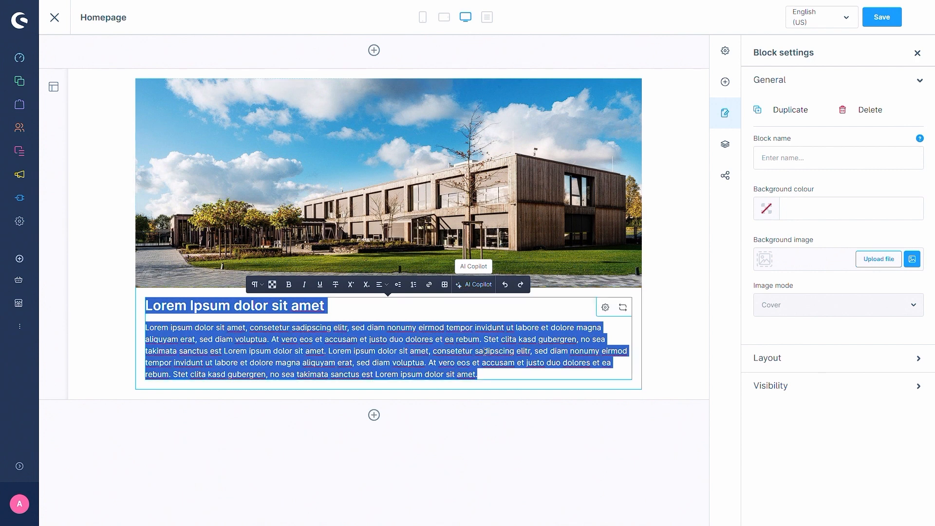
left_click_drag(477, 374, 147, 308)
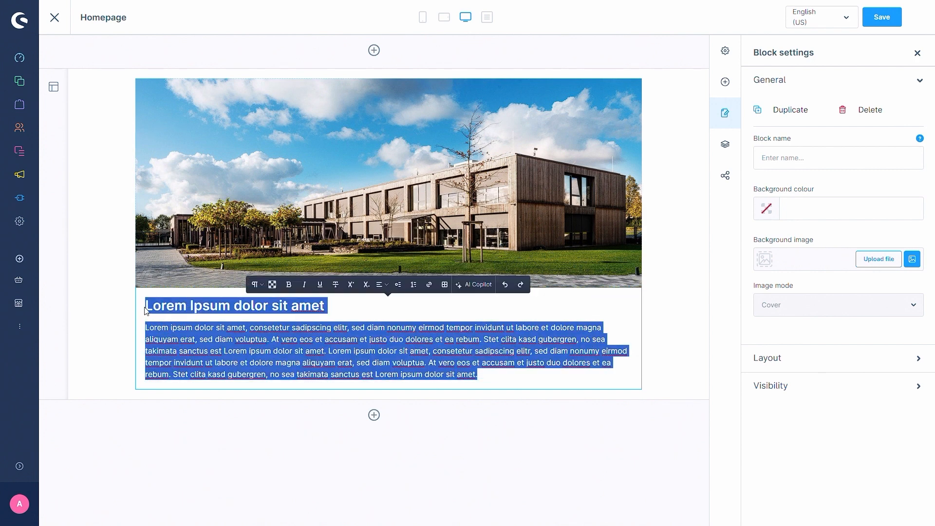
key("BackSpace")
key("space")
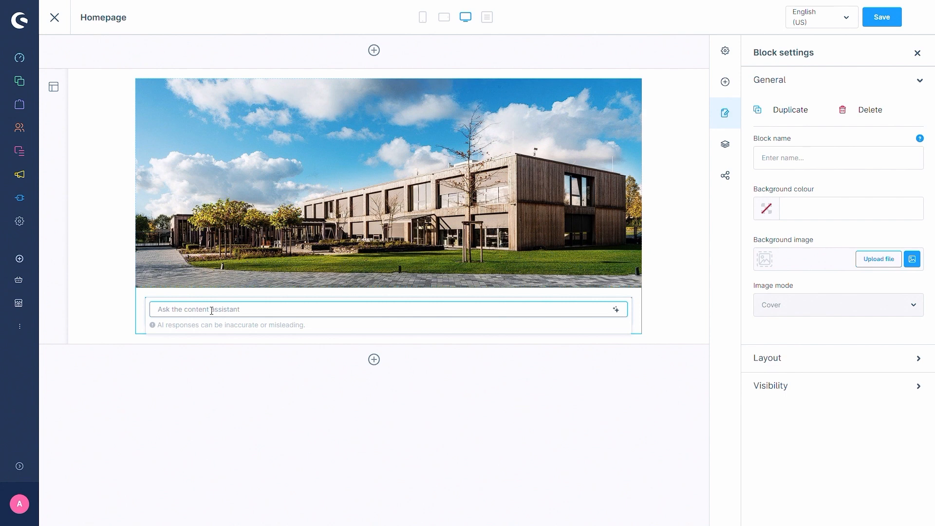
Step: Generate the block's text with the prompt "Write a blog post about the weather in Italy" and save the layout
type("Write a blog post about the weather in Italy")
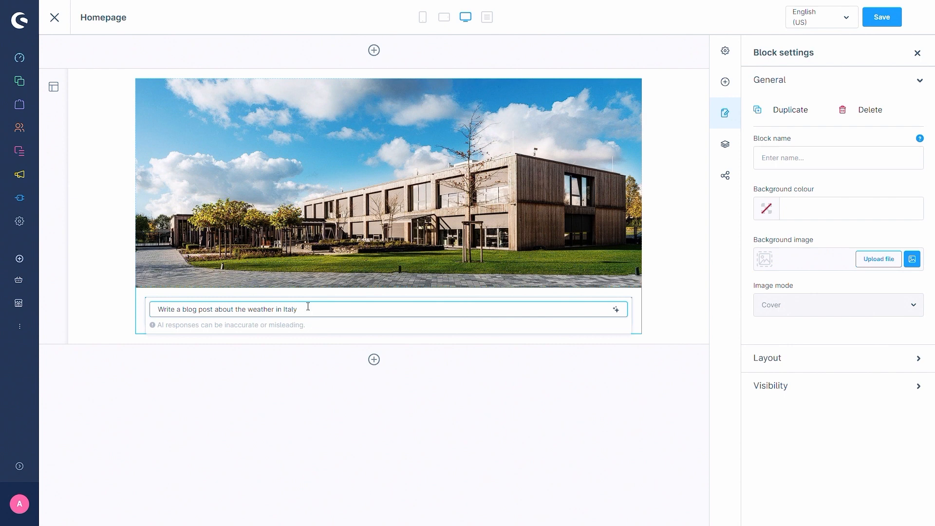
key("Return")
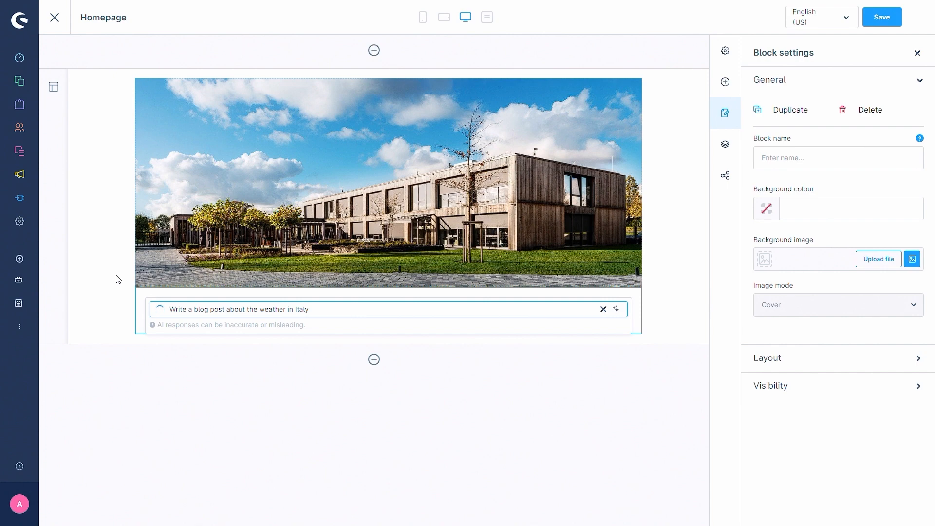
left_click(105, 287)
scroll(95, 299, "down", 2)
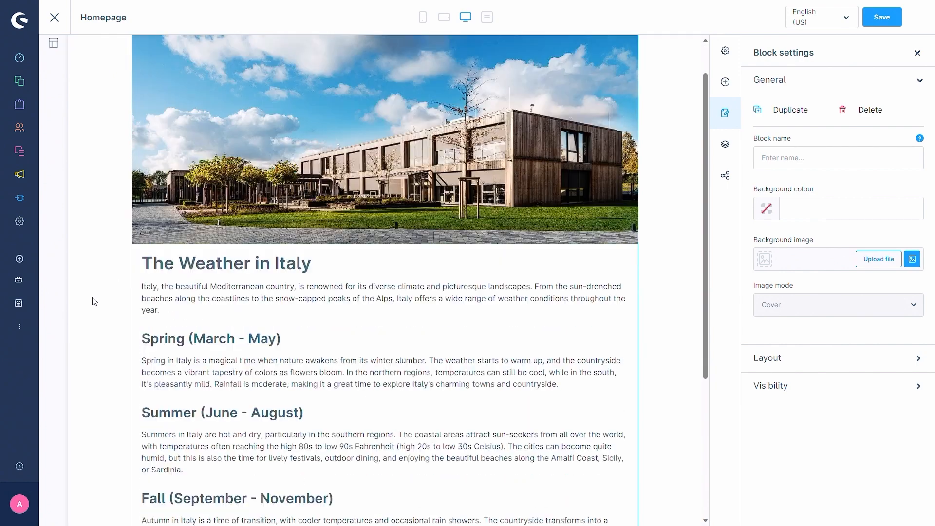
scroll(299, 256, "down", 4)
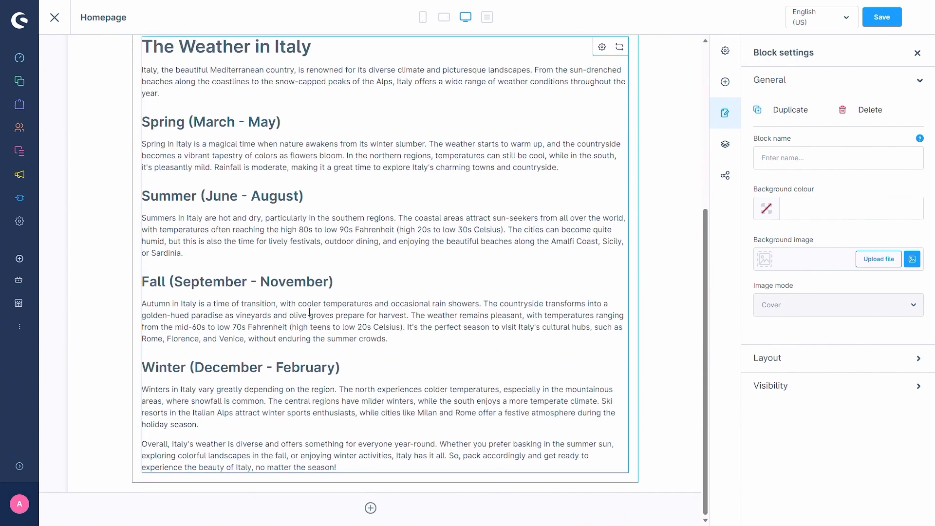
scroll(327, 338, "up", 3)
scroll(328, 338, "up", 3)
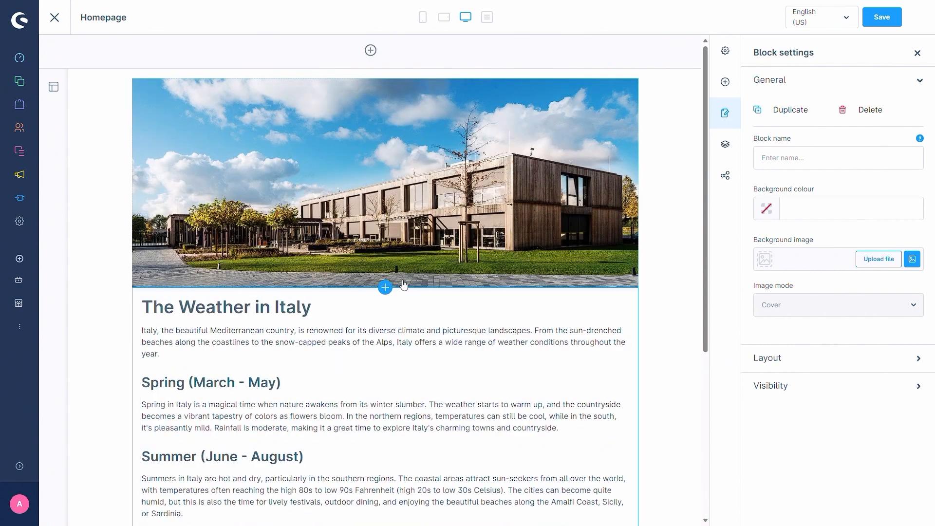
left_click(882, 17)
Step: Switch the layout language to Deutsch and have AI Copilot rewrite the whole article with the prompt "translate to german"
left_click(830, 16)
left_click(820, 41)
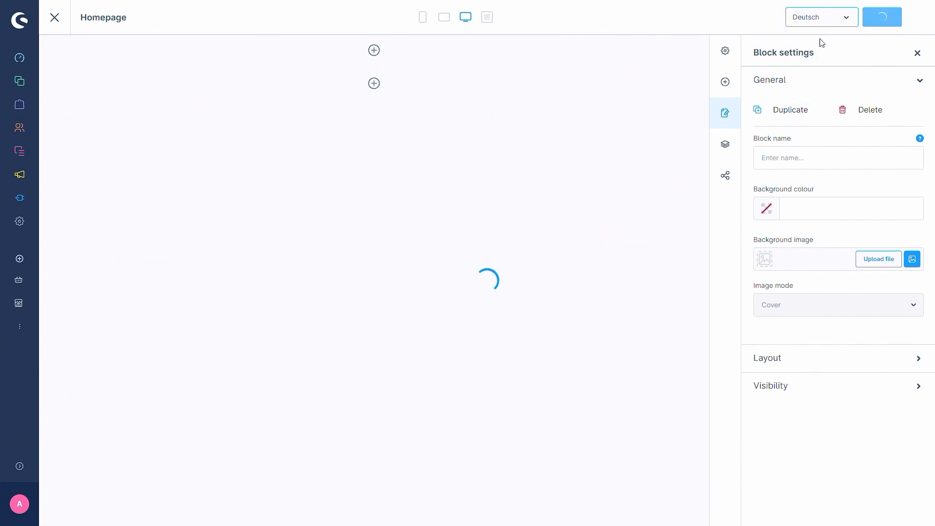
scroll(404, 227, "down", 3)
left_click_drag(142, 158, 341, 469)
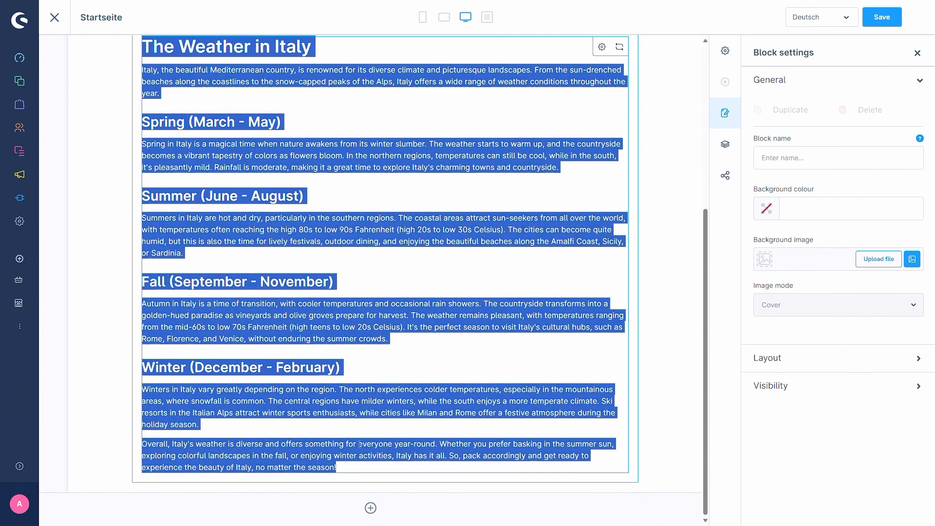
scroll(347, 360, "up", 3)
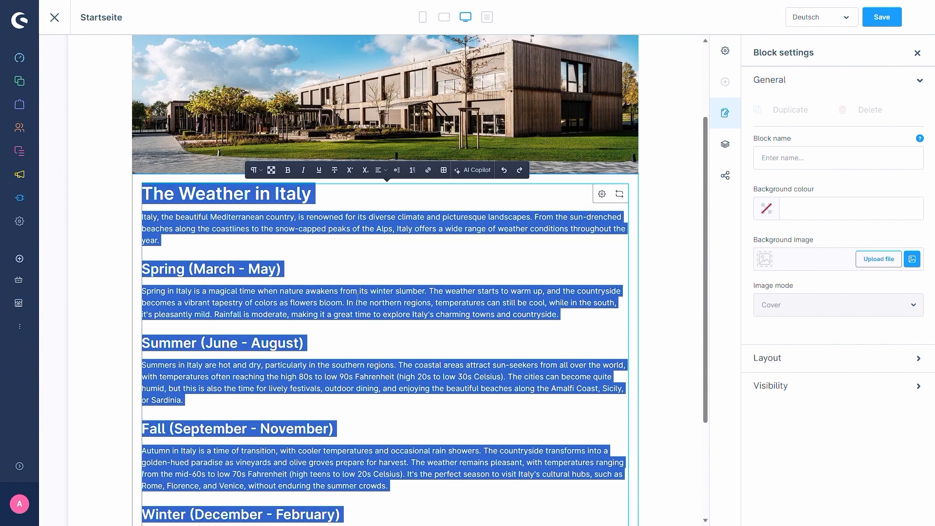
left_click(471, 171)
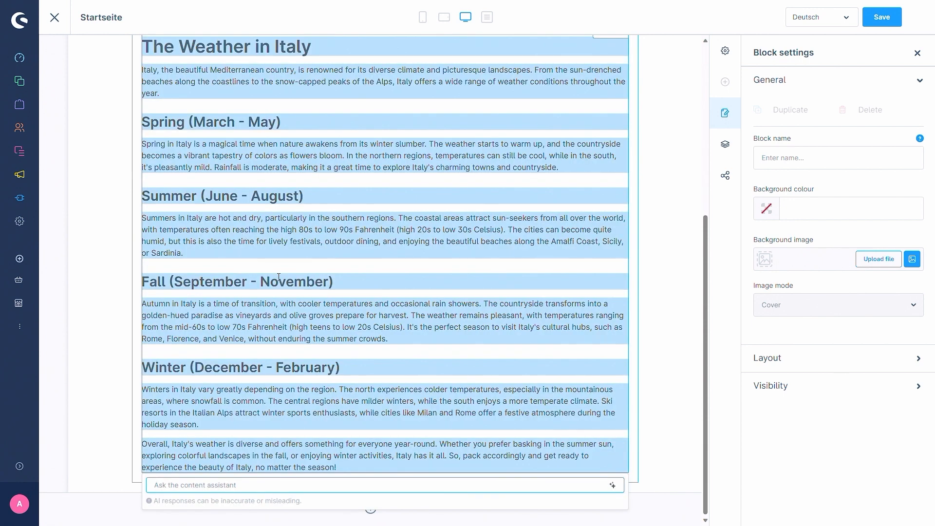
type("translate to german")
key("Return")
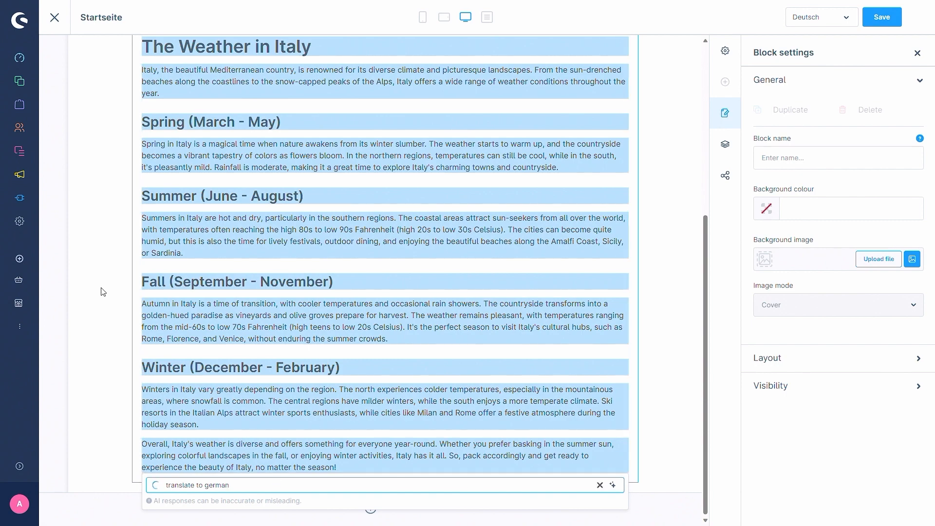
scroll(103, 292, "up", 5)
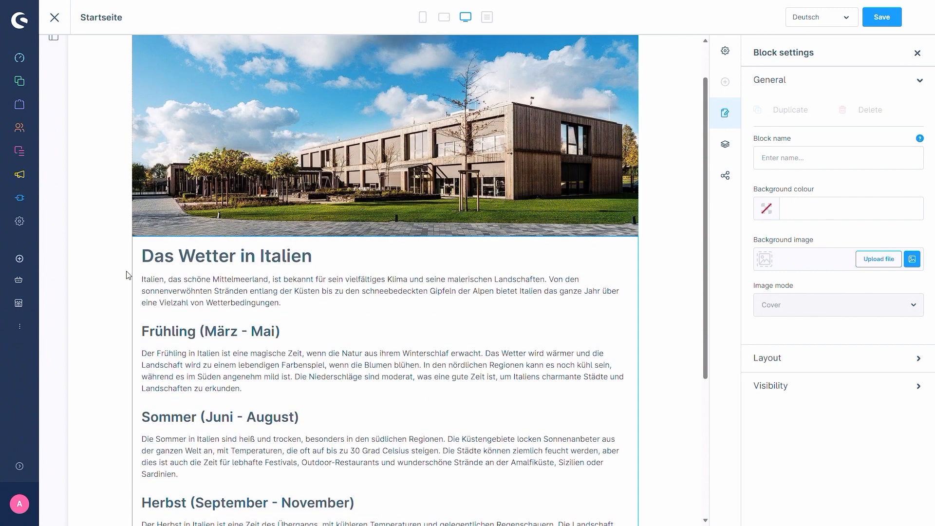
scroll(467, 300, "up", 1)
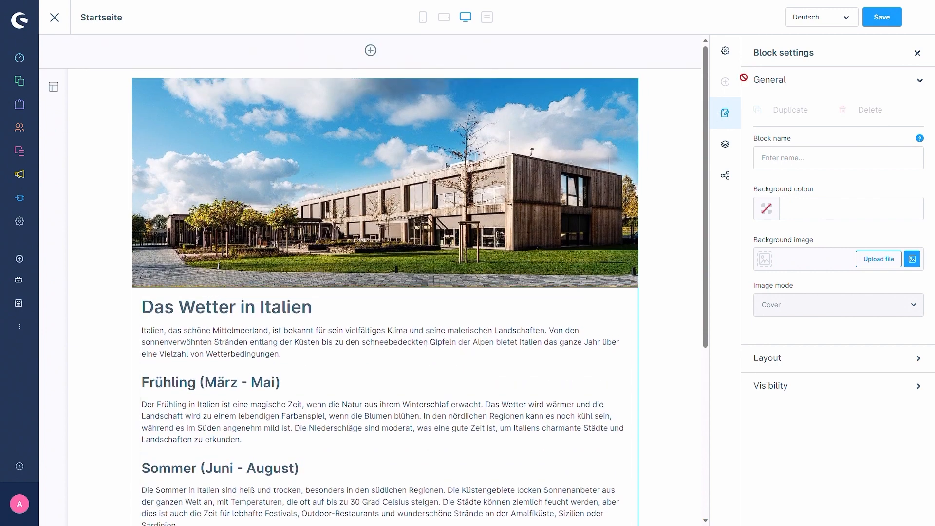
Step: Save the German version of the layout and switch the content language back to English (US)
left_click(882, 17)
left_click(844, 22)
left_click(817, 81)
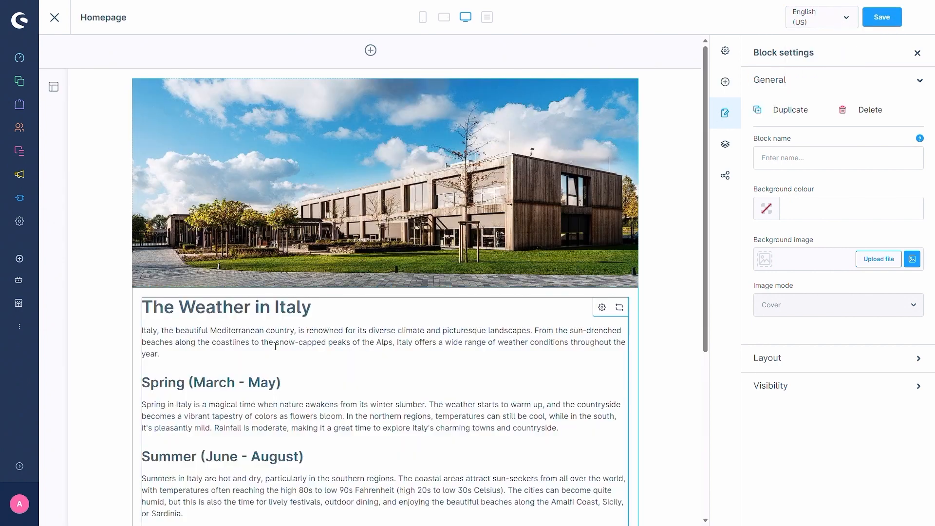
scroll(94, 284, "down", 2)
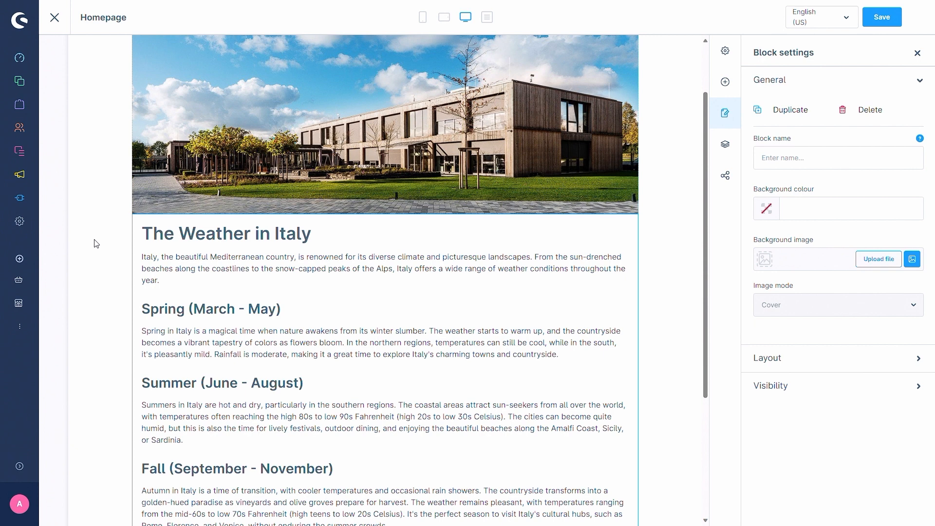
Step: Open the export area of the shop's Import/Export settings and enable the AI Copilot export assistant
left_click(22, 223)
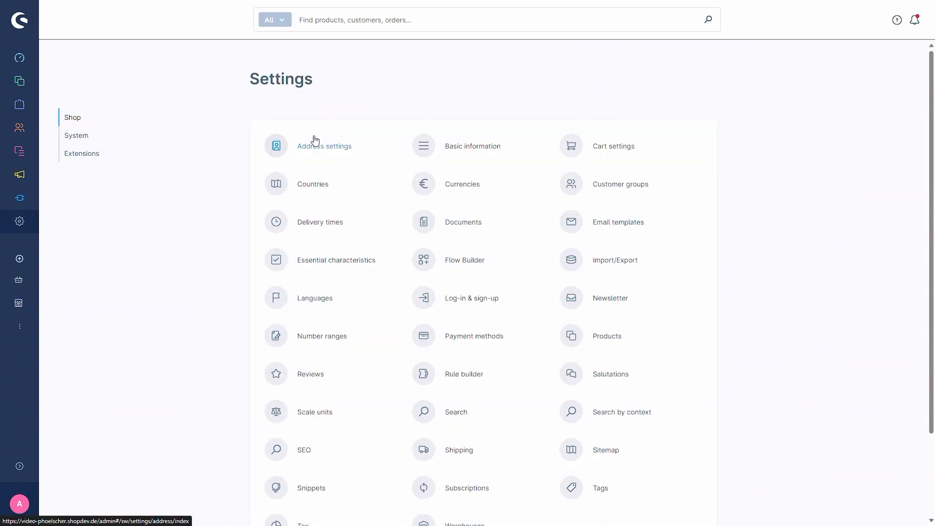
left_click(615, 267)
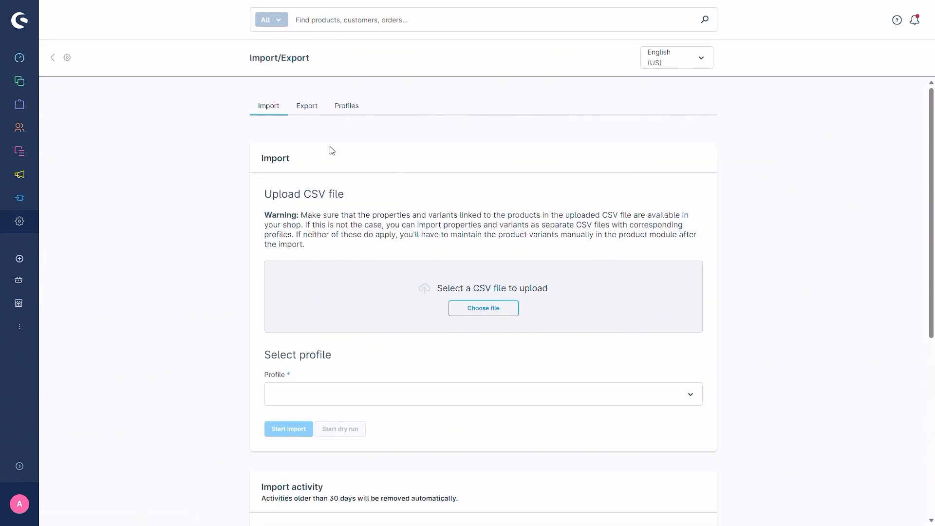
left_click(304, 113)
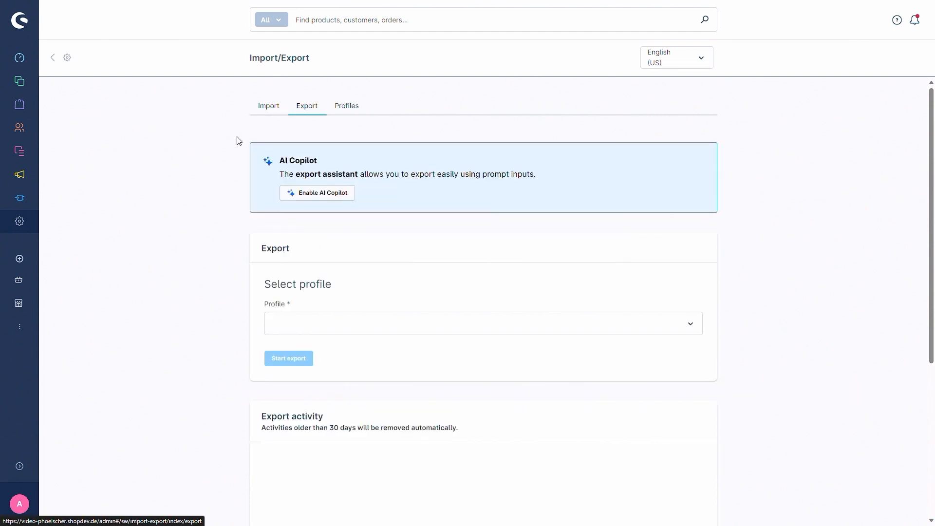
left_click(316, 194)
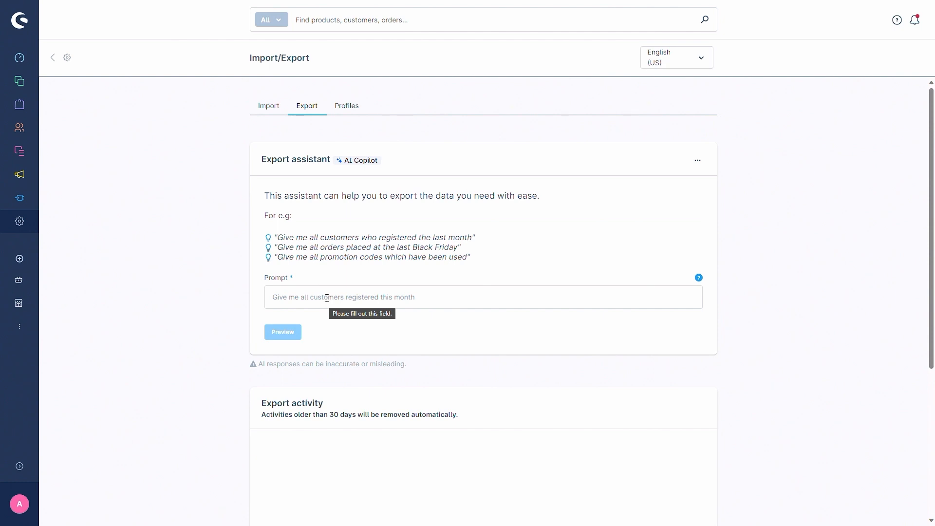
Step: Preview the export for the prompt "give me all products with the product number containing SWDEMO10005"
left_click(327, 298)
type("gi")
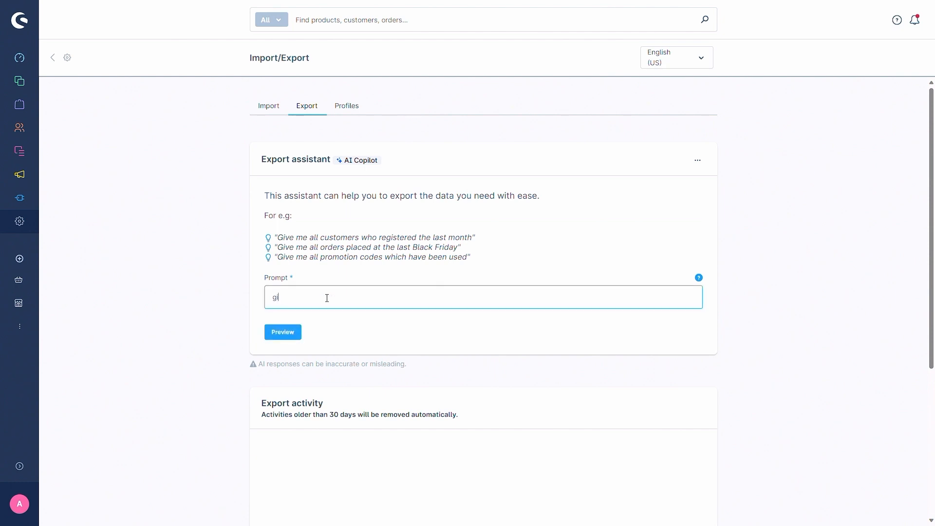
type("ve me all products with the product number")
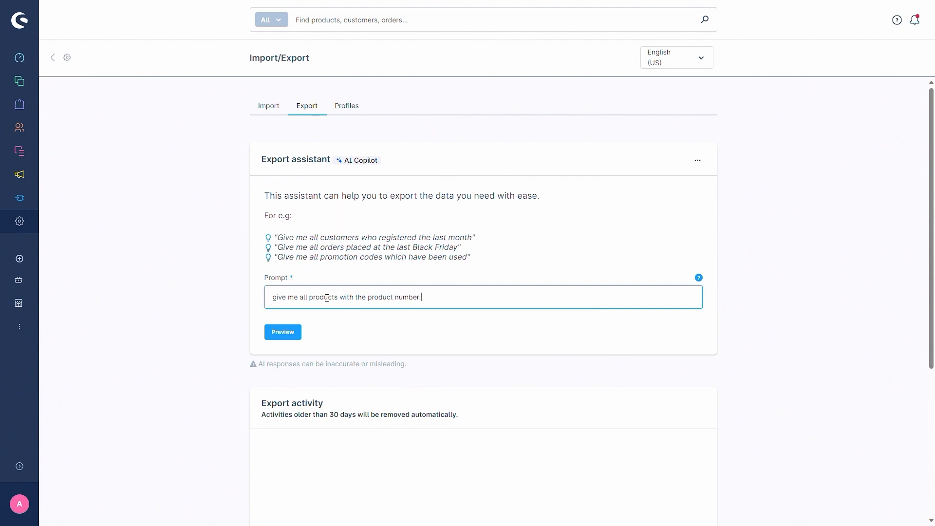
type(" containing")
type("SWDEMO10005")
left_click(288, 333)
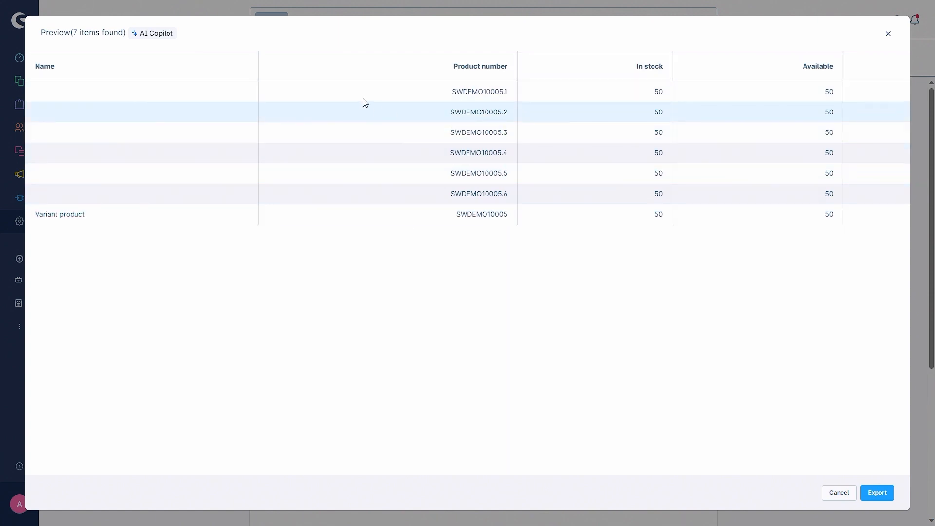
Step: Export the previewed products and open the available actions of the new entry in the export activity
left_click(878, 494)
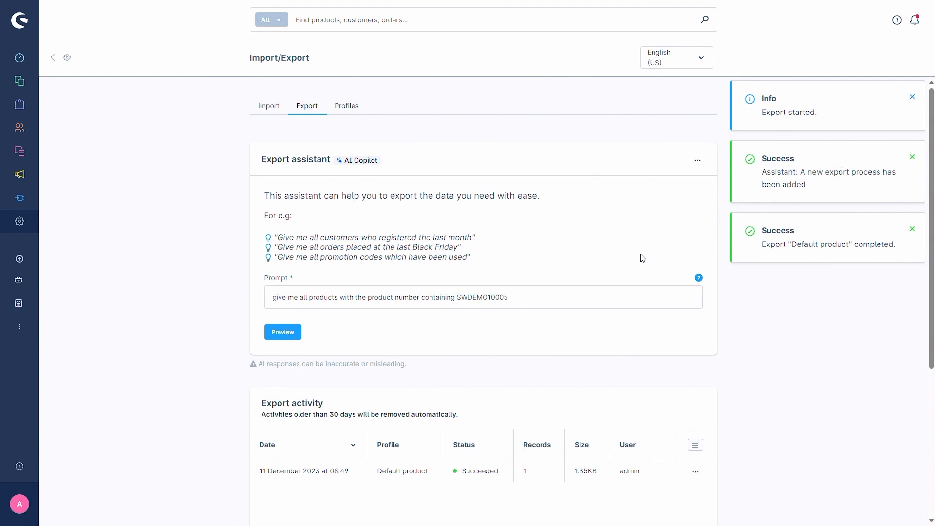
scroll(534, 367, "down", 3)
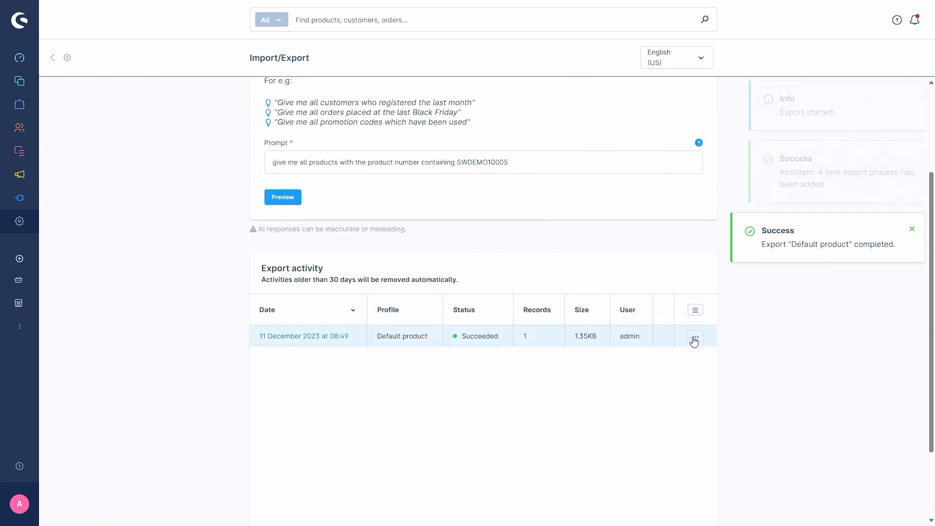
left_click(694, 340)
left_click(776, 317)
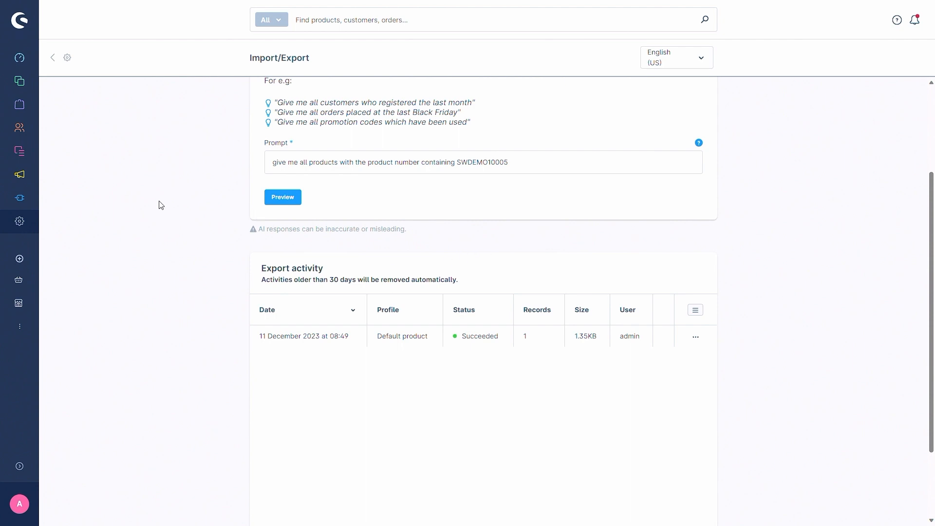
Step: Classify all customers with AI Copilot, generating 3 tags from "Group customer lifetime value in the last 3 months"
mouse_move(24, 127)
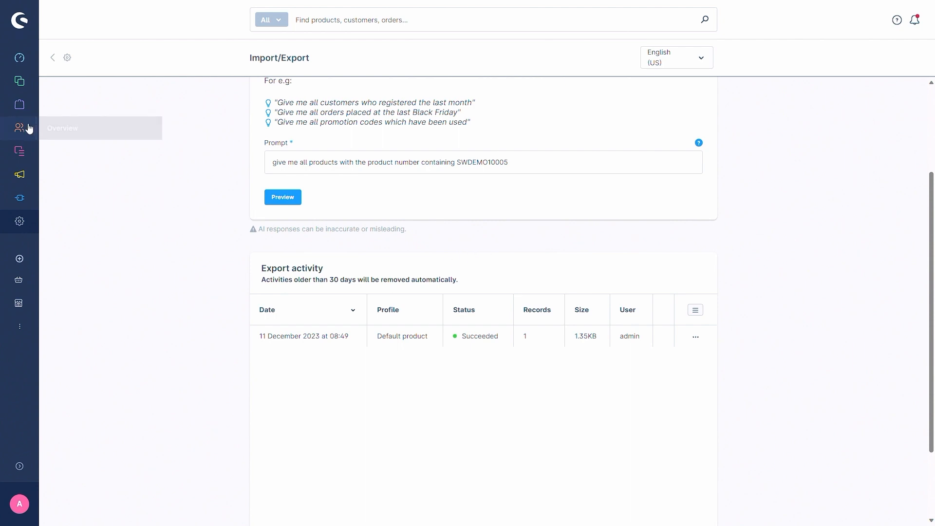
left_click(75, 131)
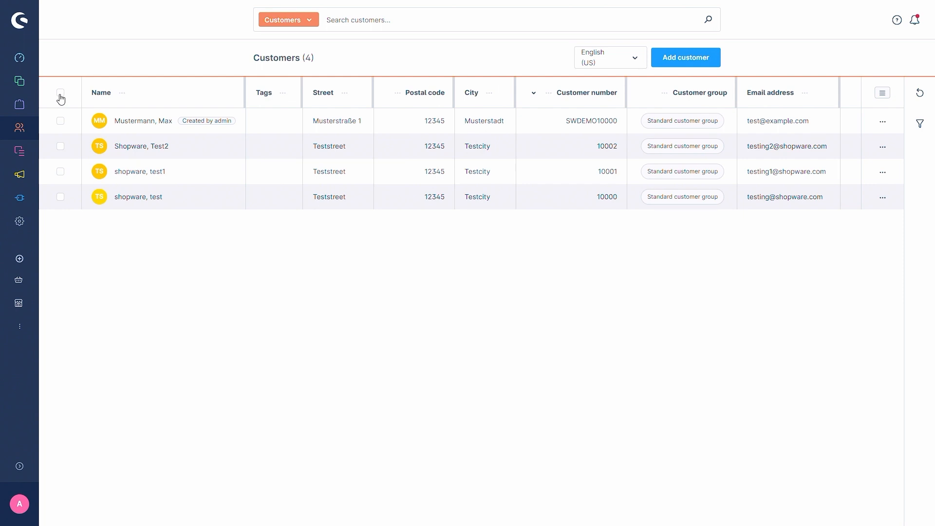
left_click(60, 93)
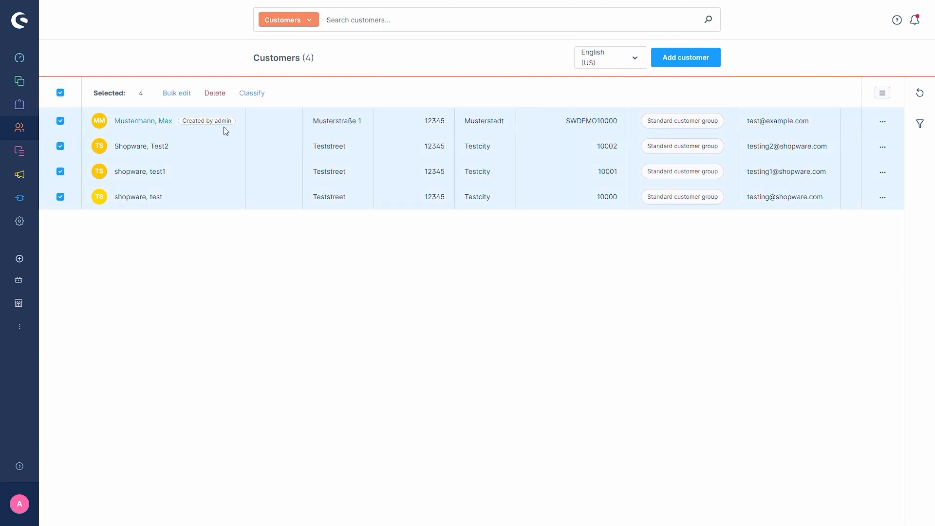
left_click(257, 99)
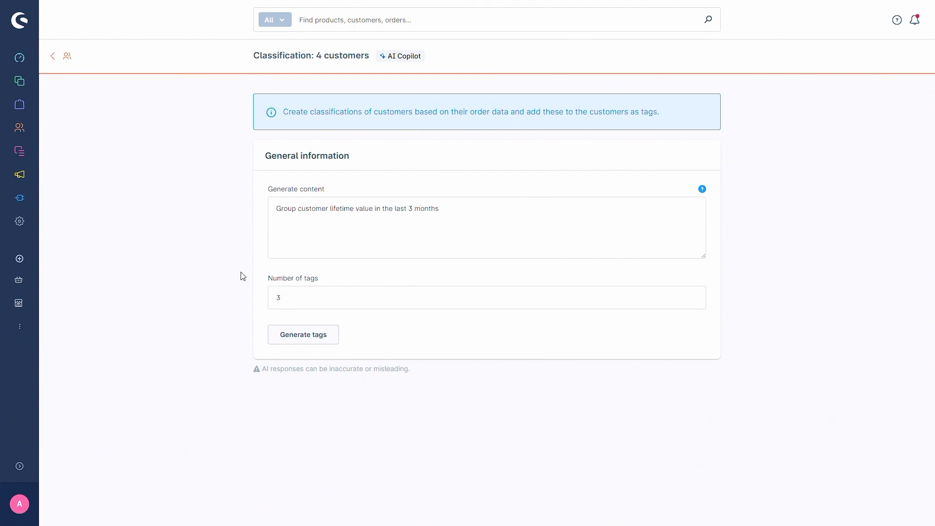
left_click(306, 338)
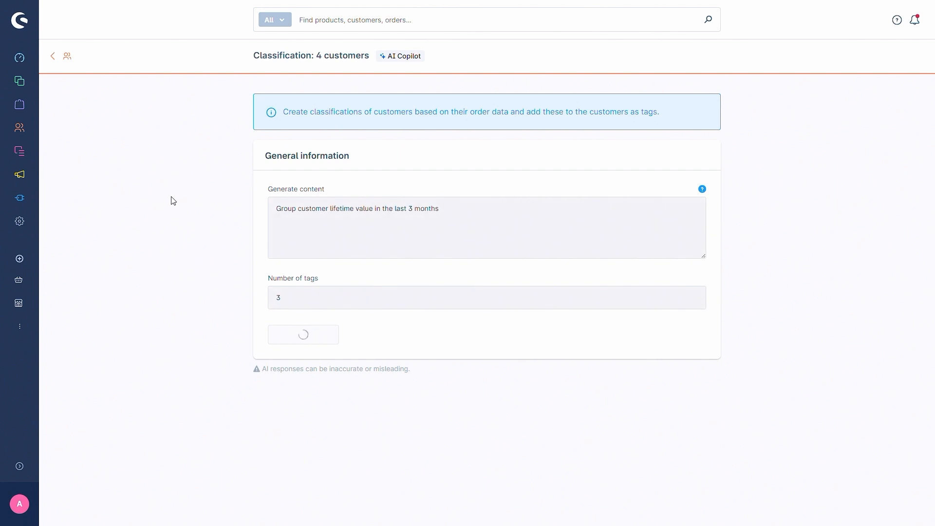
Step: Classify the four customers with all generated tags and return to the customer overview
scroll(192, 238, "down", 5)
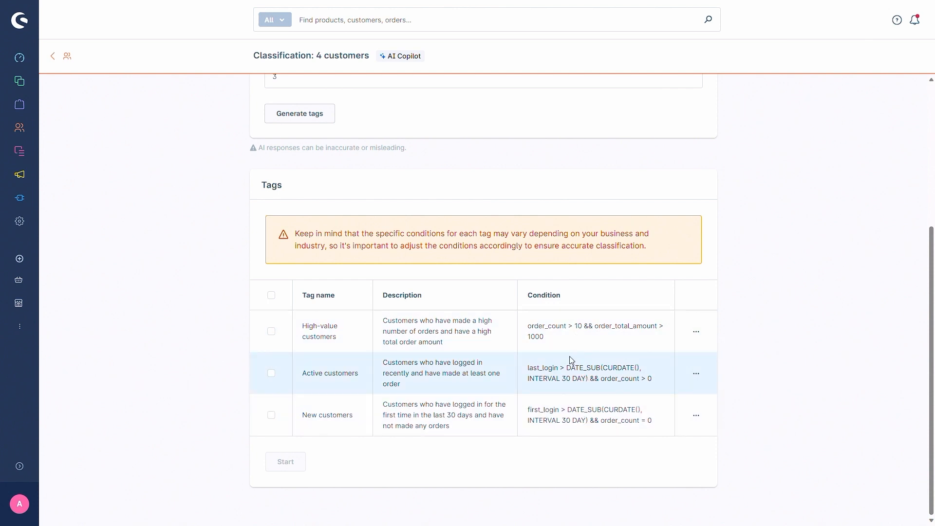
left_click(271, 296)
left_click(286, 463)
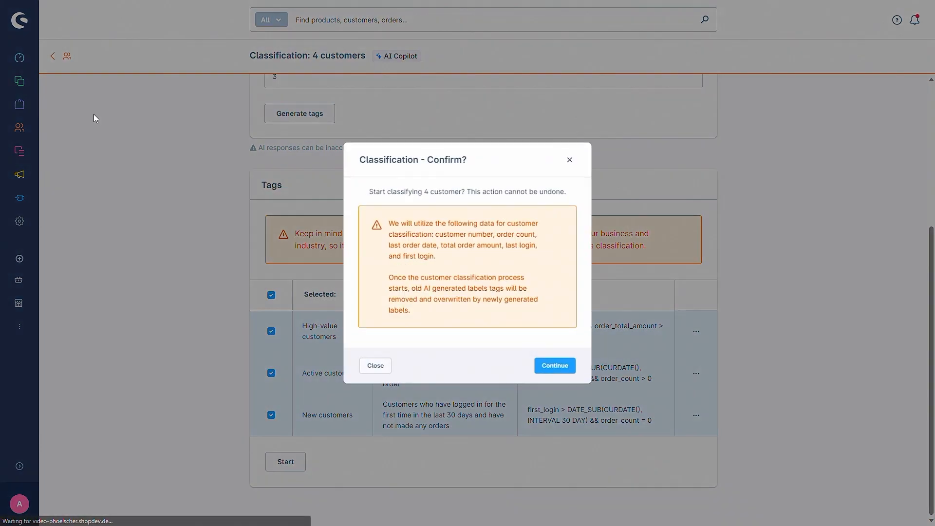
left_click(555, 367)
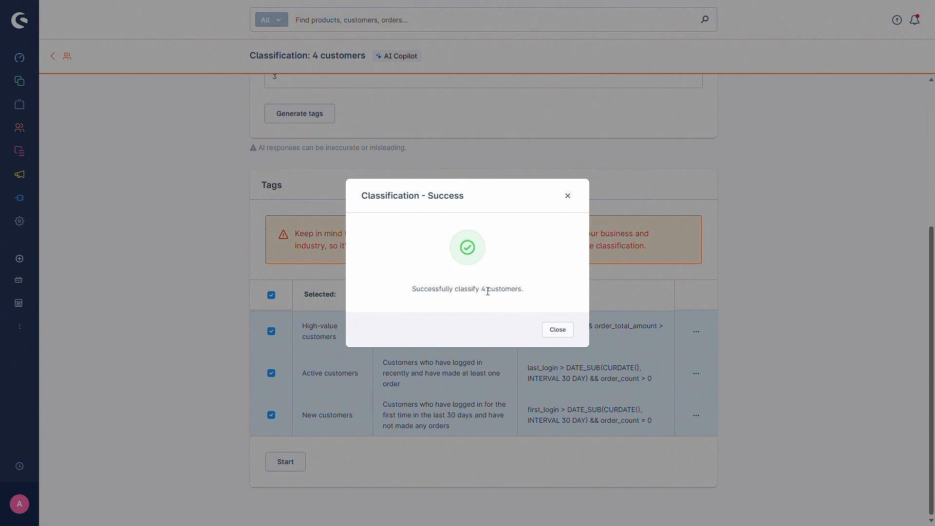
left_click(556, 330)
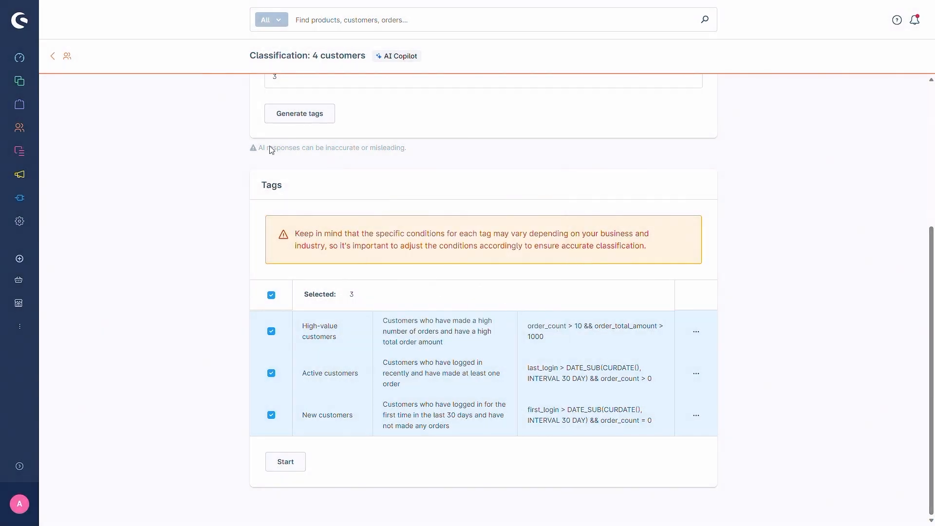
scroll(236, 174, "up", 5)
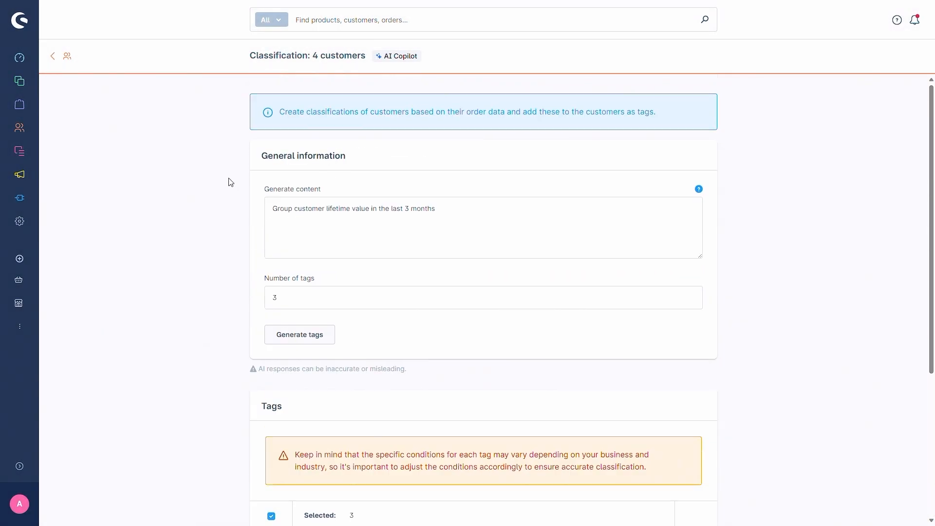
left_click(68, 65)
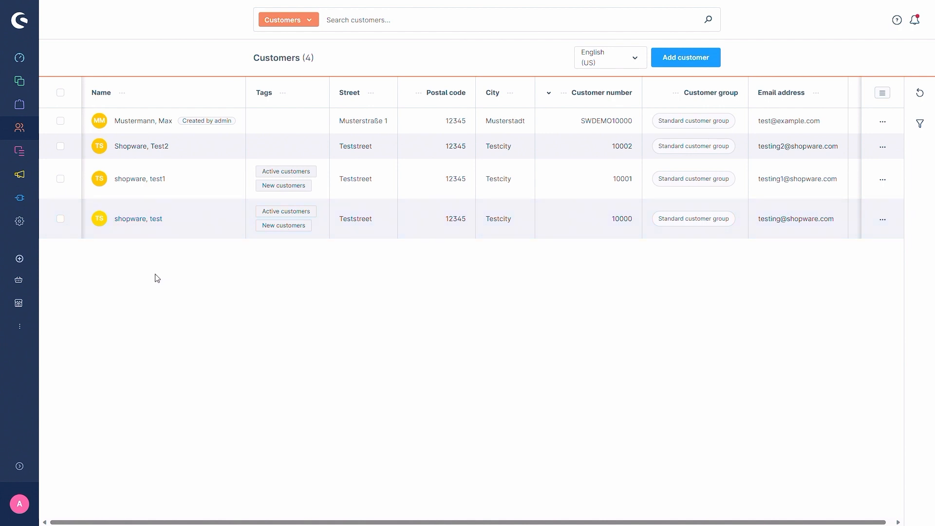
Step: Open the image keyword assistant from the extension settings
left_click(22, 223)
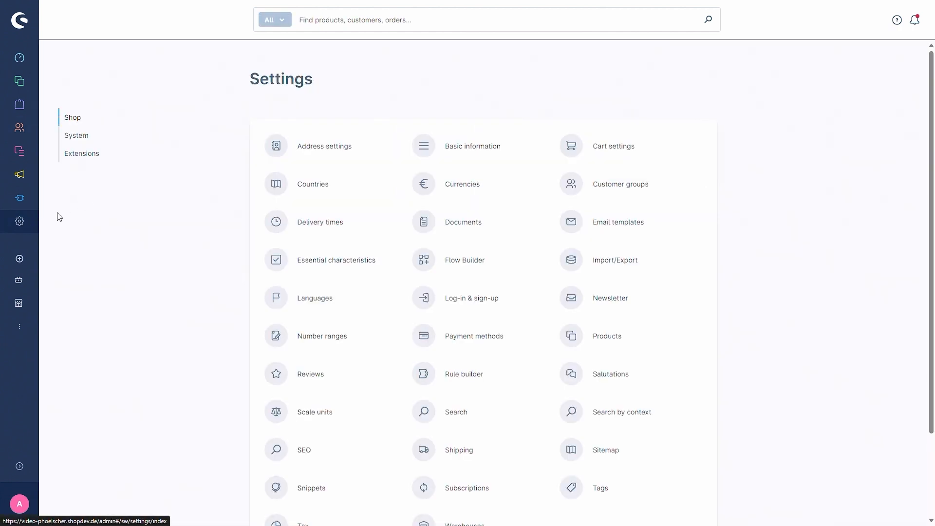
left_click(96, 156)
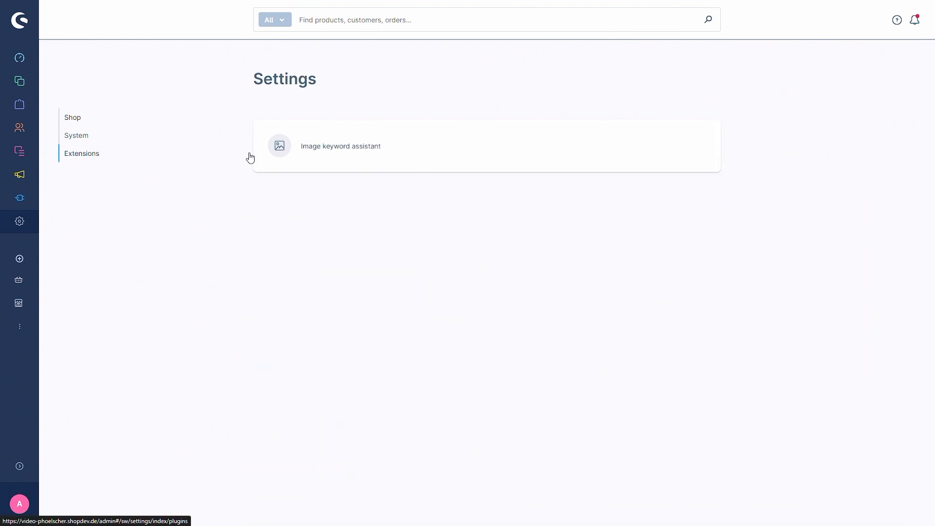
left_click(343, 152)
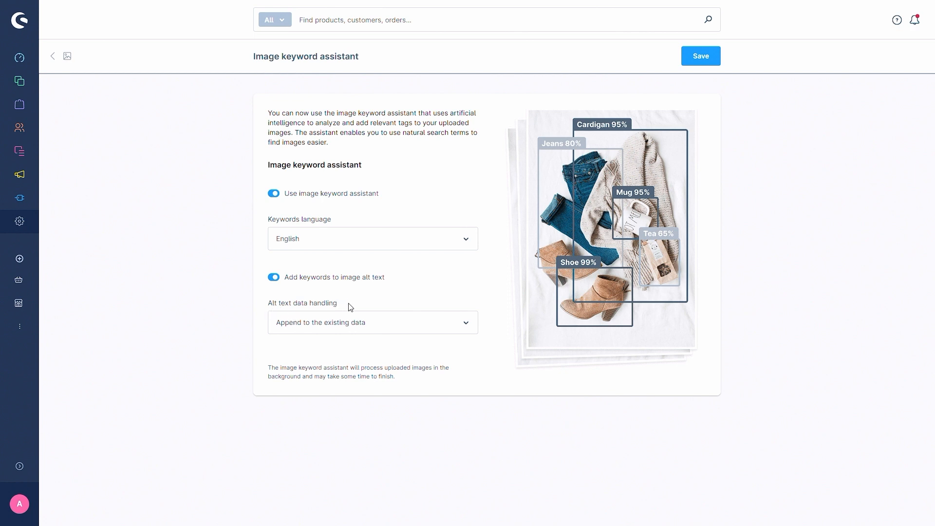
Step: Check the available alt text data handling options and save the image keyword assistant settings
left_click(385, 324)
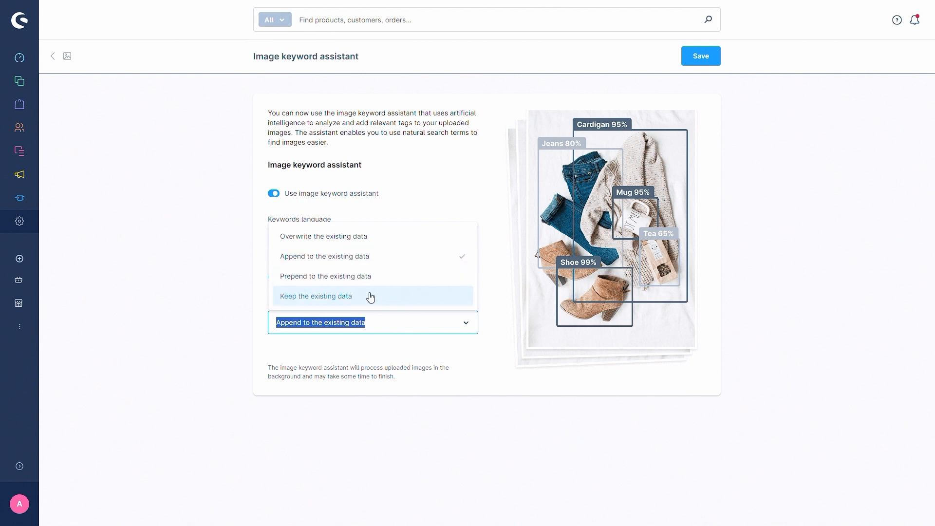
left_click(160, 278)
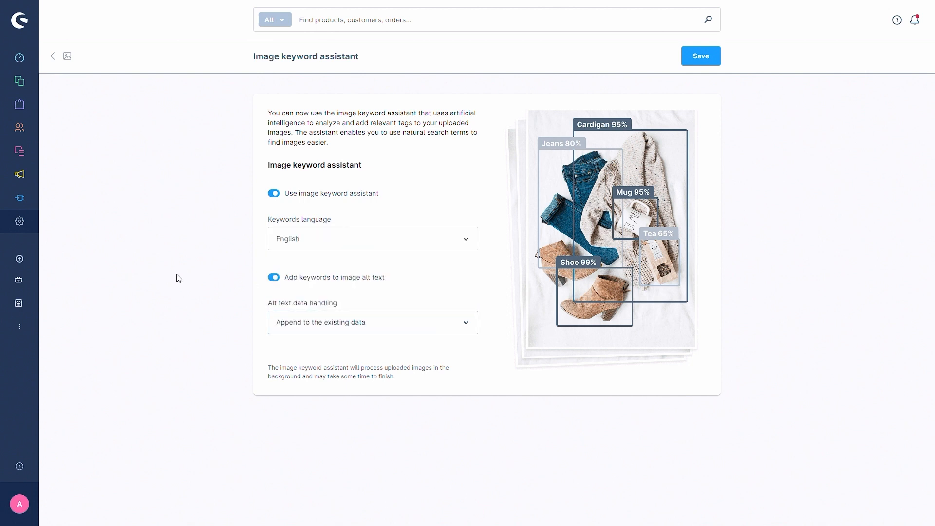
left_click(701, 59)
Step: Examine the metadata, alt text and tags of the Shopware logo image in the media library, clearing the selection when done
mouse_move(24, 141)
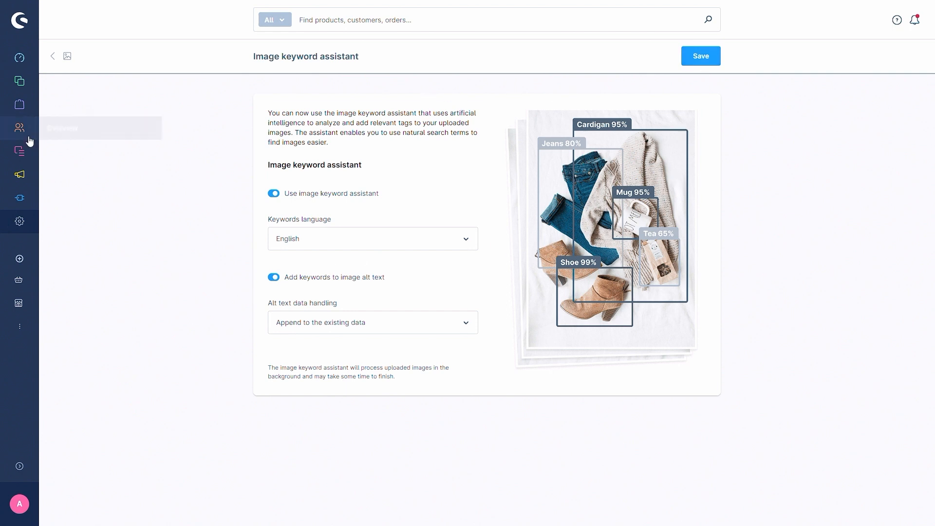
left_click(61, 175)
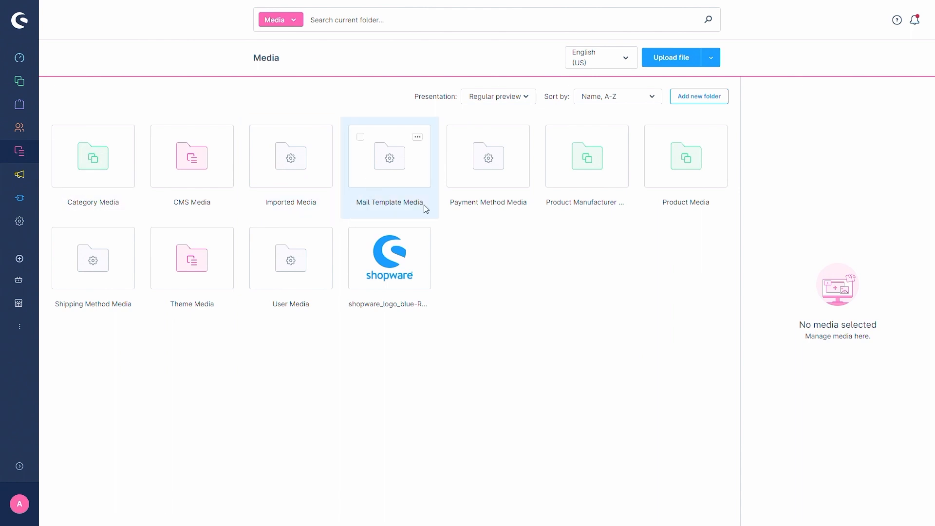
left_click(395, 270)
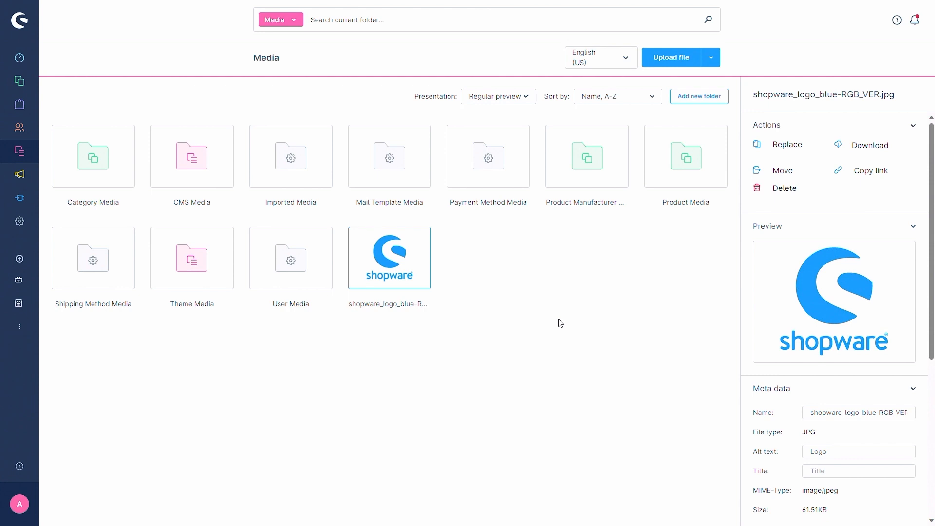
scroll(759, 283, "down", 3)
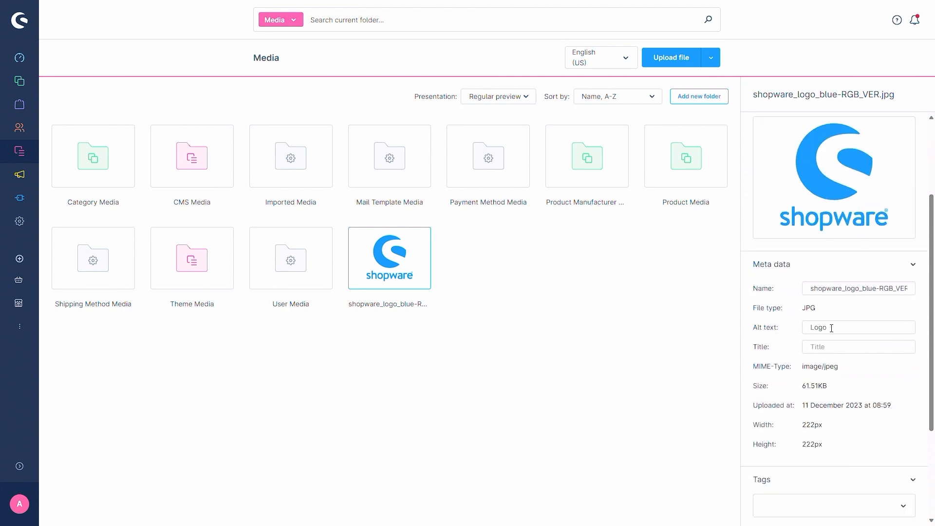
scroll(795, 327, "down", 3)
scroll(790, 322, "up", 3)
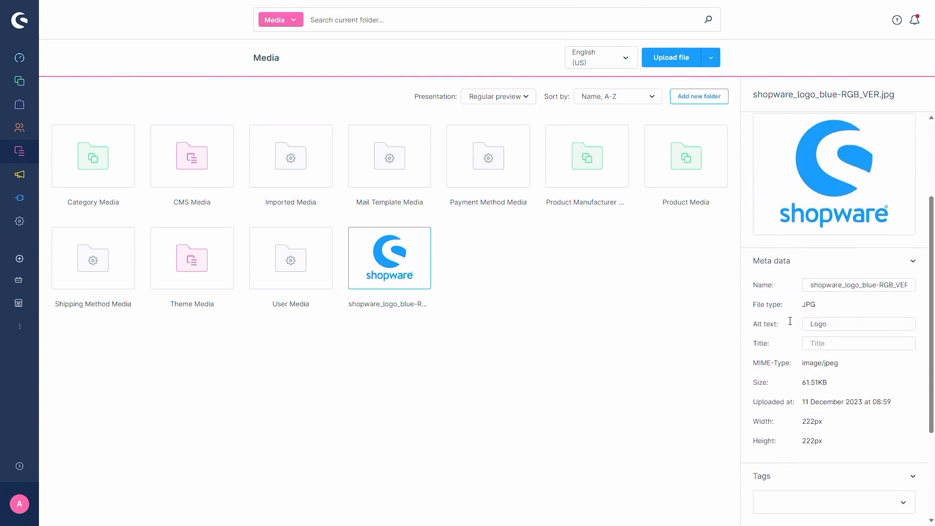
scroll(784, 327, "up", 3)
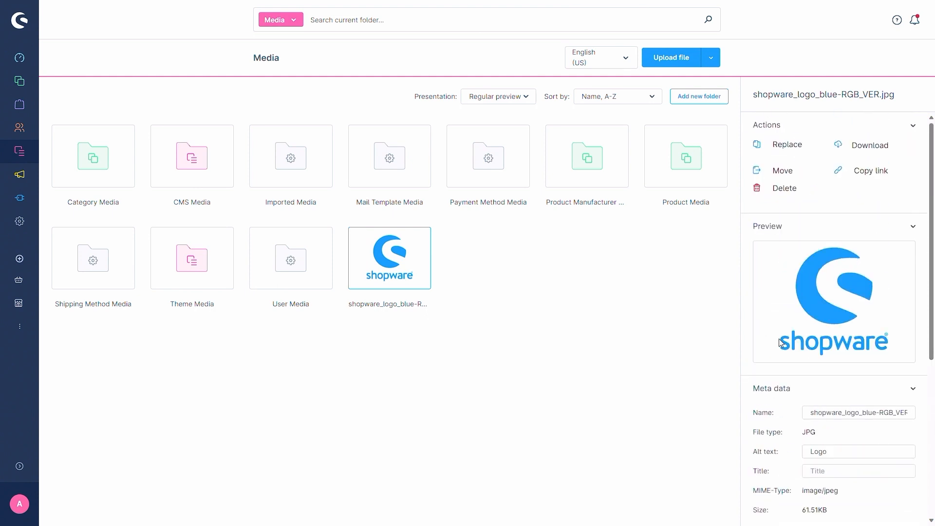
scroll(779, 343, "down", 2)
scroll(782, 338, "down", 2)
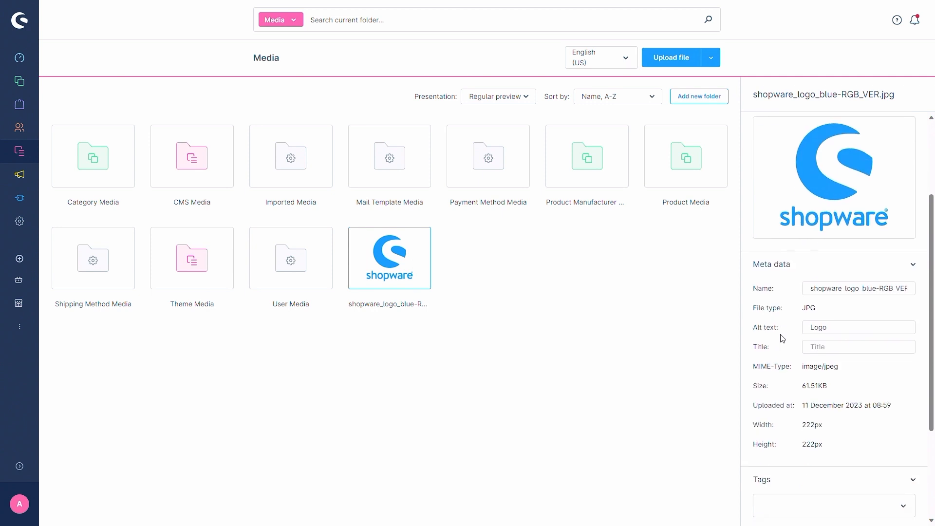
left_click(491, 260)
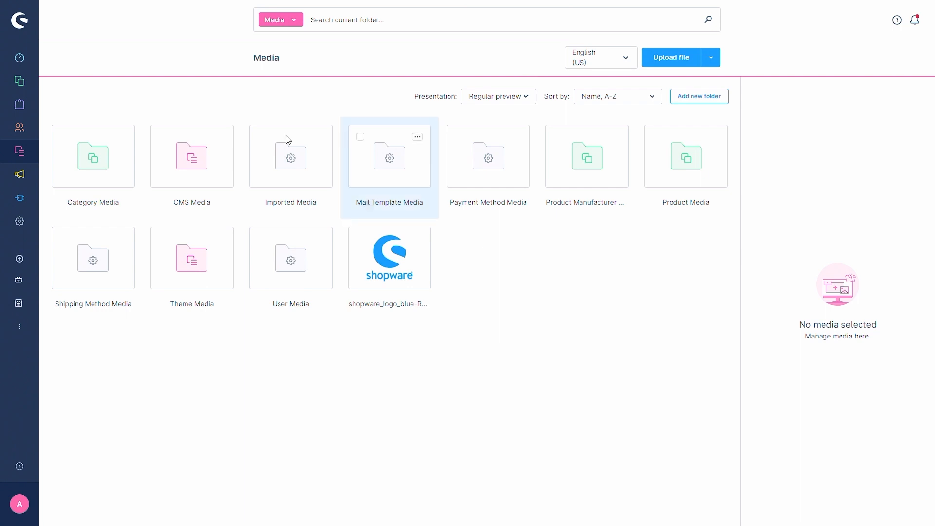
Step: Open the reviews of the product "Main product" from the product catalogue
mouse_move(19, 81)
left_click(77, 83)
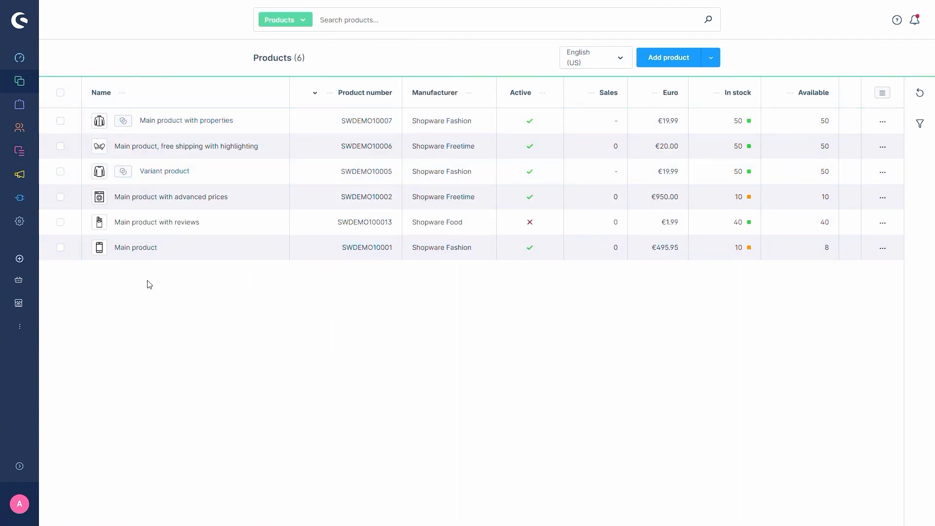
left_click(136, 249)
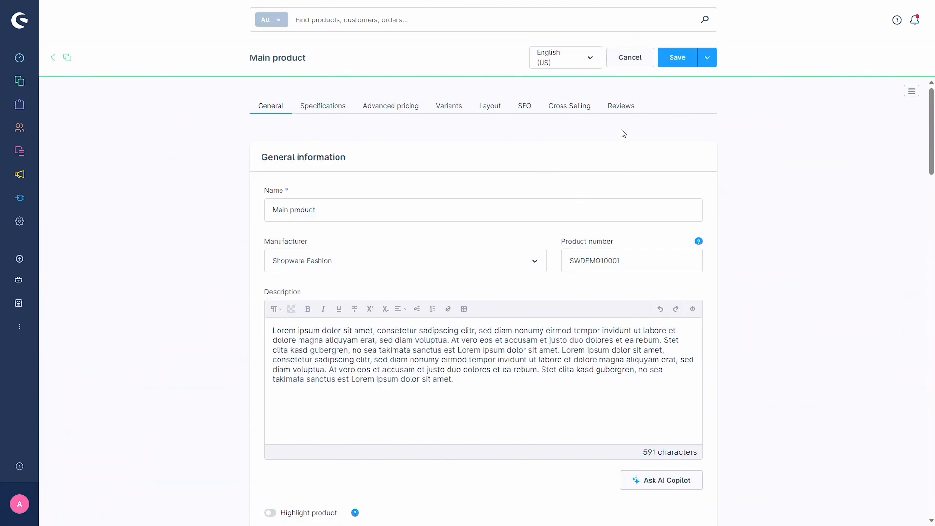
left_click(622, 106)
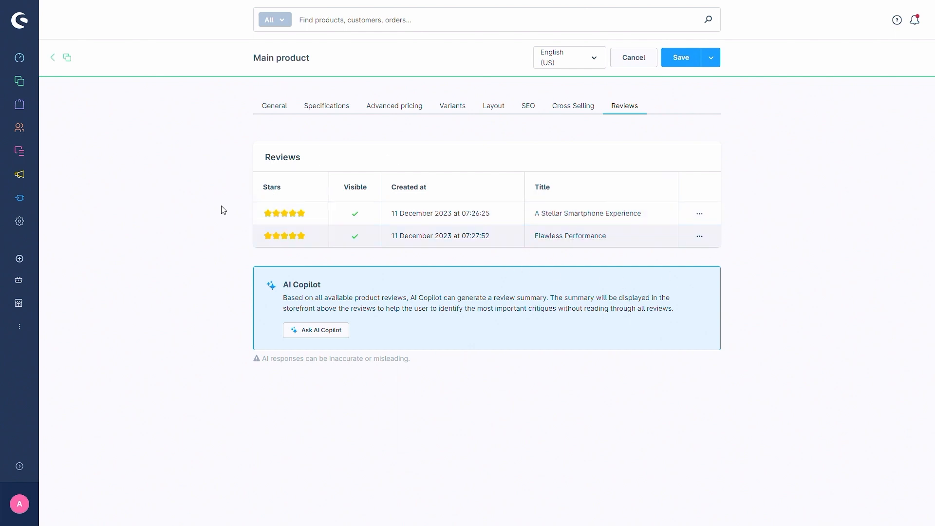
Step: Generate a review summary for the product with AI Copilot and read through the text
left_click(317, 335)
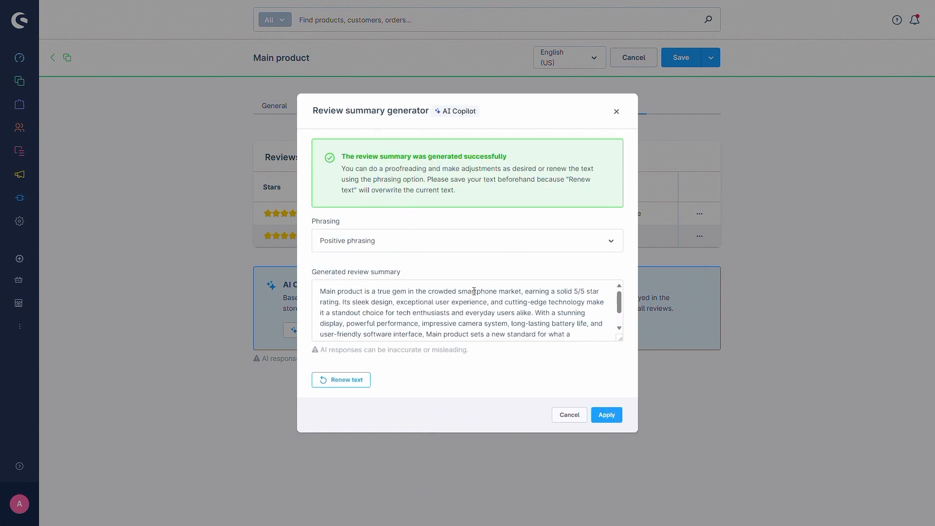
scroll(458, 299, "down", 2)
scroll(459, 299, "up", 2)
Step: Try the option "Neutral phrasing" for the review summary and switch back to "Positive phrasing"
left_click(398, 241)
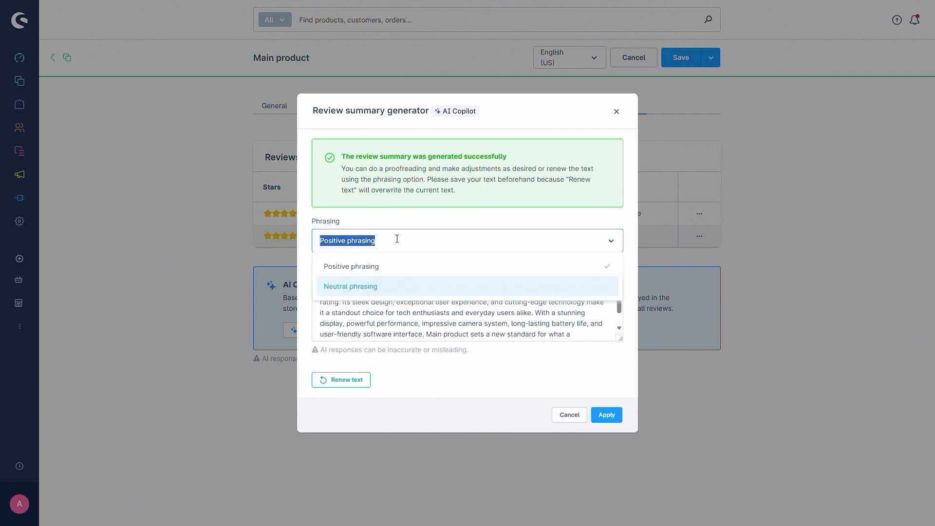
left_click(375, 286)
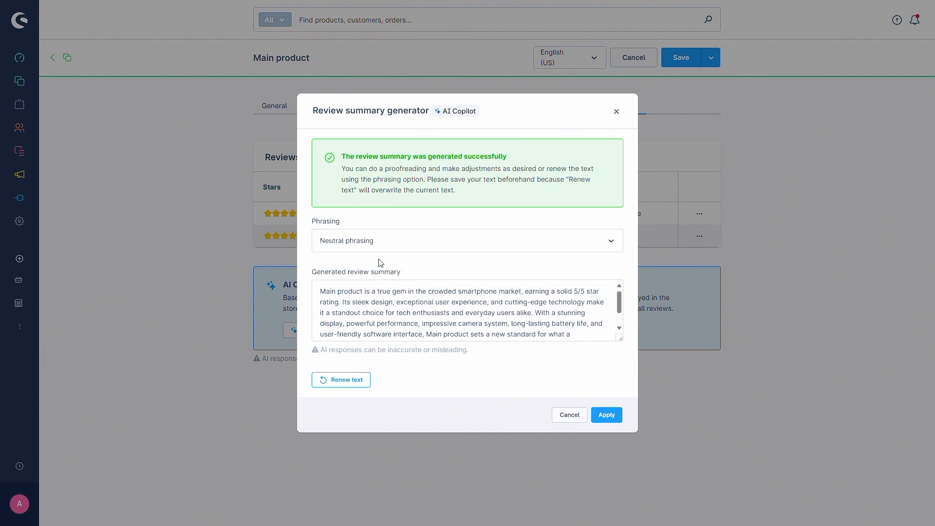
left_click(383, 247)
left_click(380, 266)
Step: Proofread the entire generated review summary
scroll(492, 312, "down", 2)
scroll(407, 323, "up", 3)
scroll(390, 326, "down", 3)
left_click(375, 330)
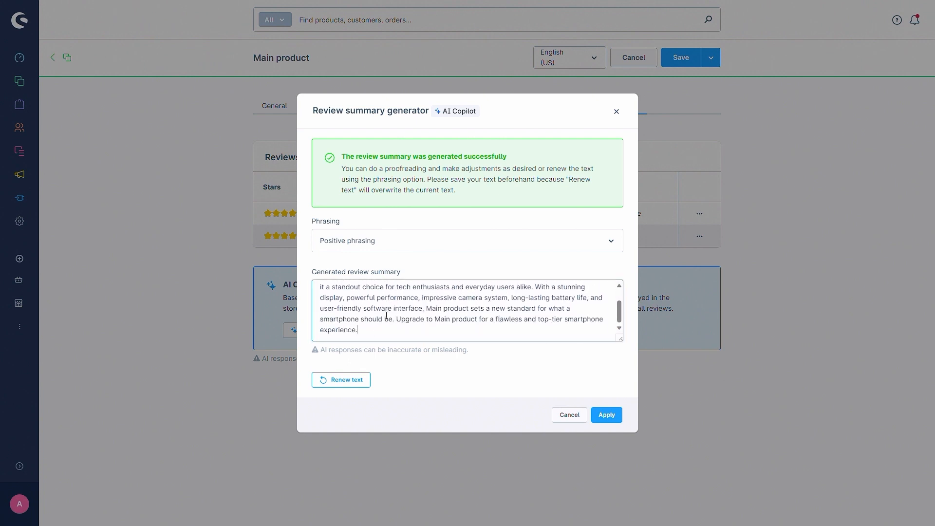
scroll(386, 316, "up", 3)
scroll(385, 317, "down", 3)
scroll(385, 316, "up", 3)
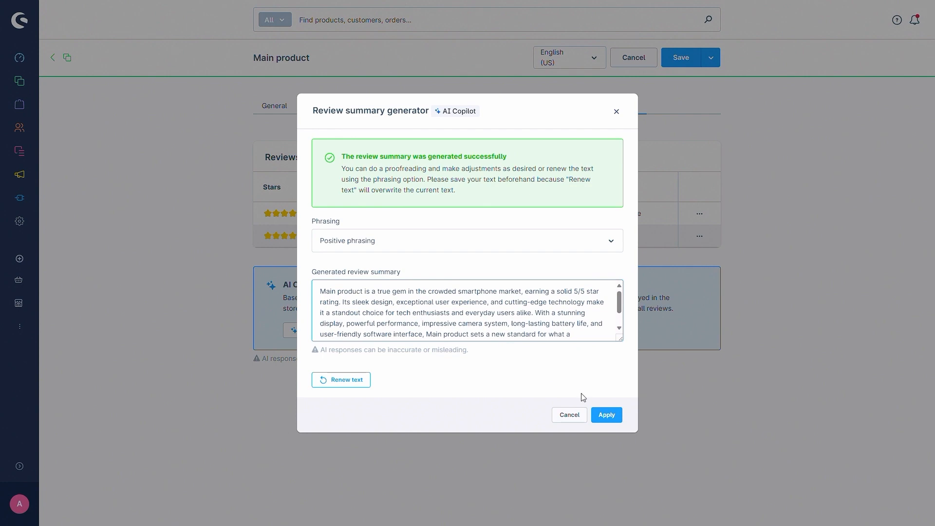
Step: Apply the review summary to the product, enable its display in the storefront and save the product
left_click(606, 416)
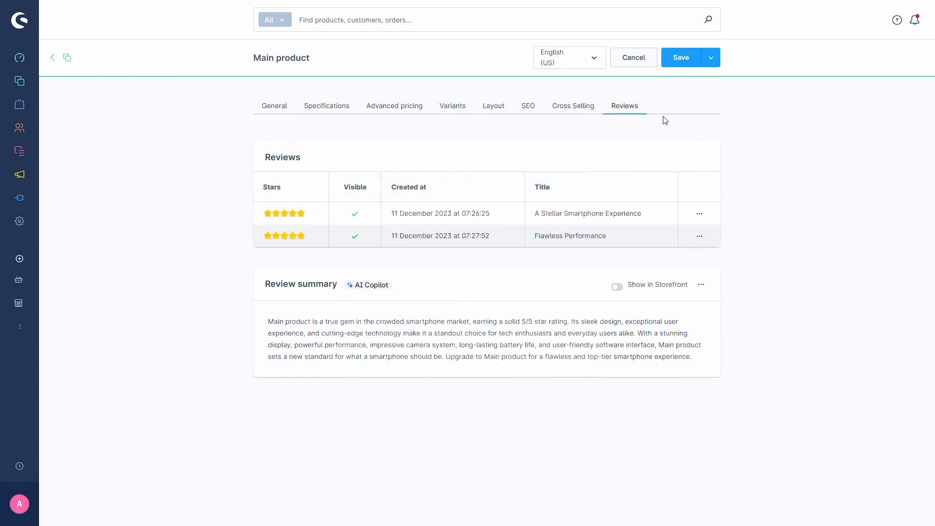
left_click(617, 287)
left_click(682, 63)
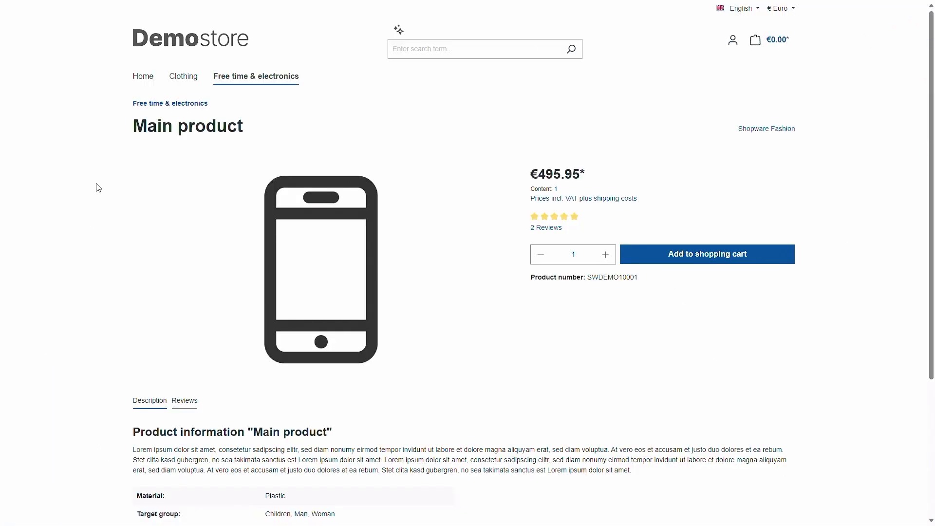
Step: Check the review summary among the reviews on the "Main product" page in the storefront
scroll(92, 188, "down", 3)
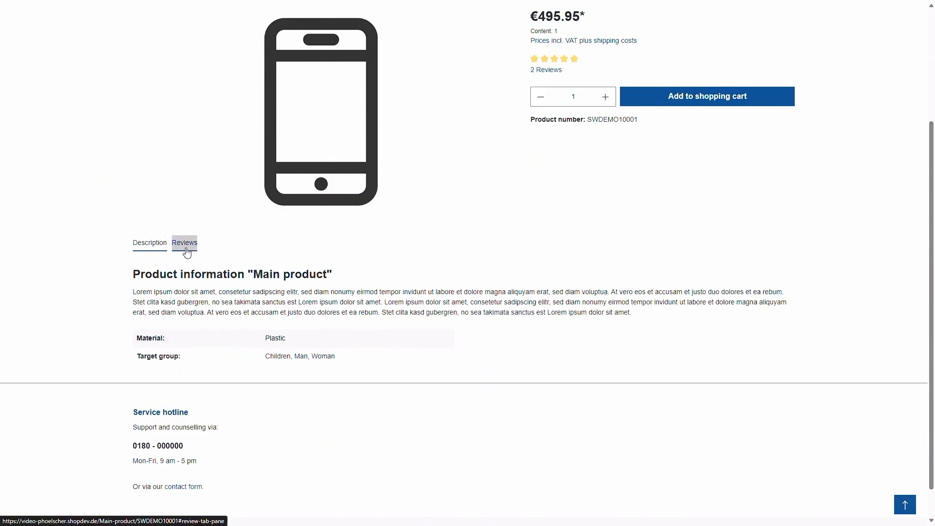
left_click(185, 246)
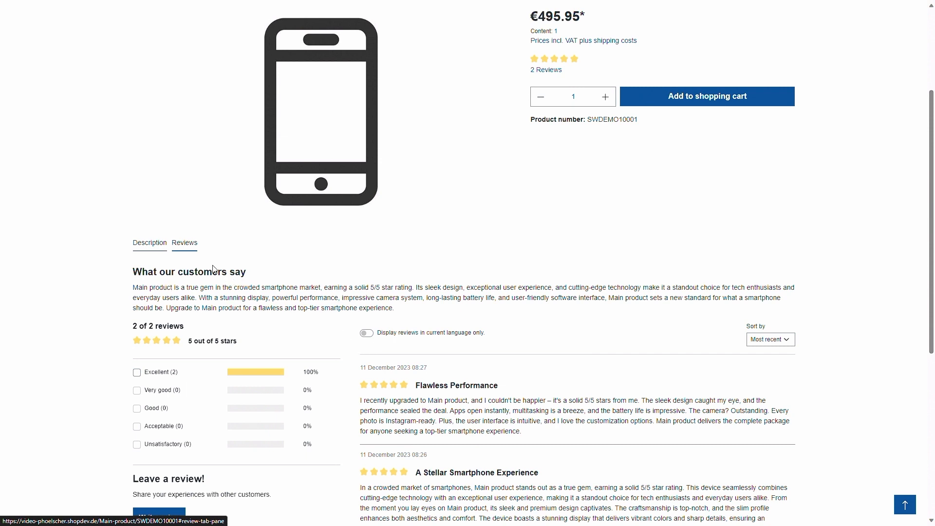
scroll(89, 239, "up", 2)
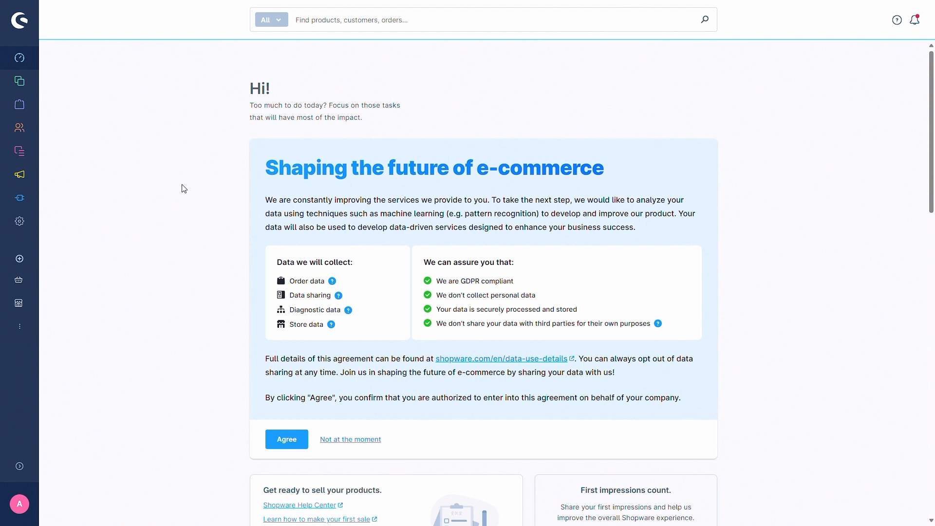
Step: Open the shop's cart settings at the AI Copilot checkout message configuration
left_click(20, 222)
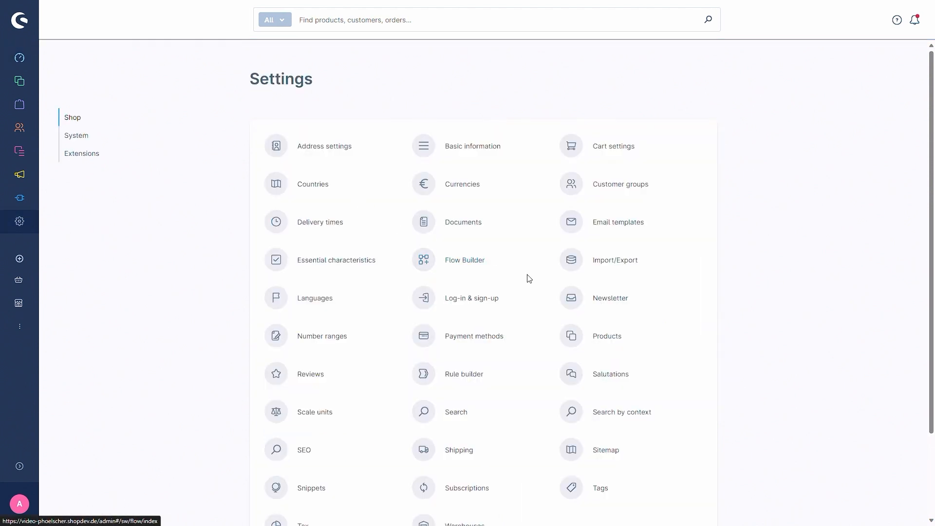
left_click(617, 159)
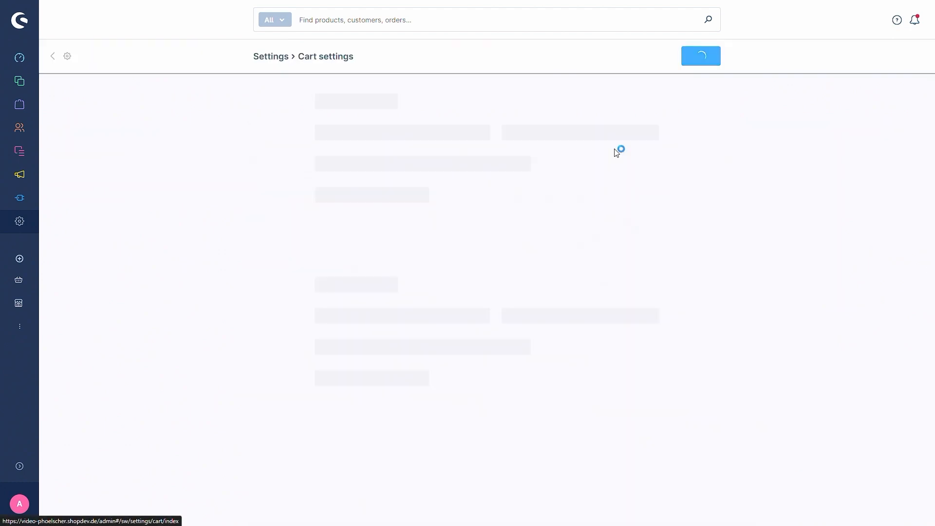
scroll(197, 196, "down", 6)
scroll(195, 201, "down", 4)
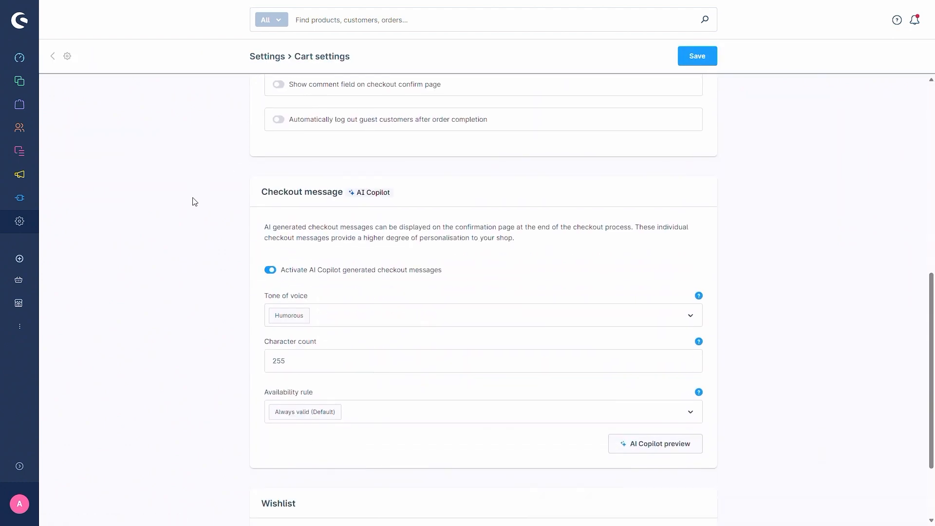
Step: Examine the checkout message's tone of voice options, character count and availability rule
scroll(199, 188, "up", 1)
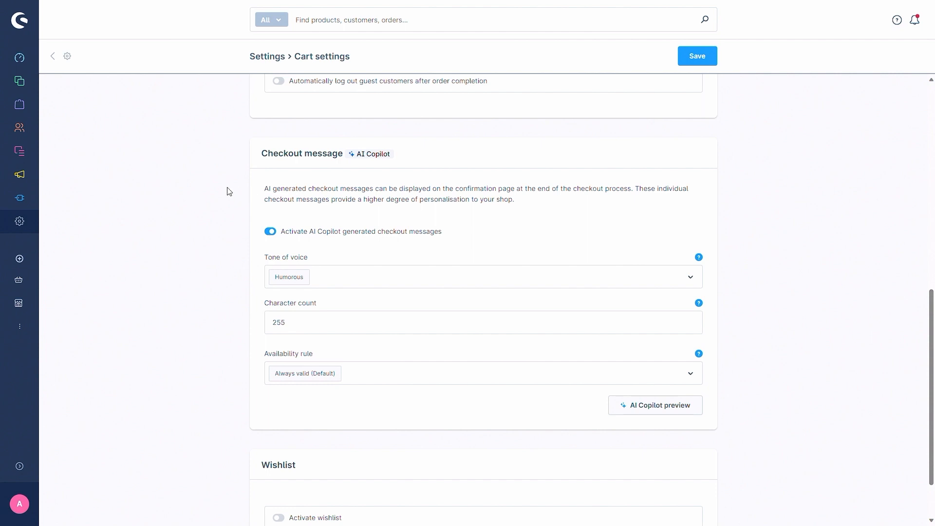
left_click(345, 281)
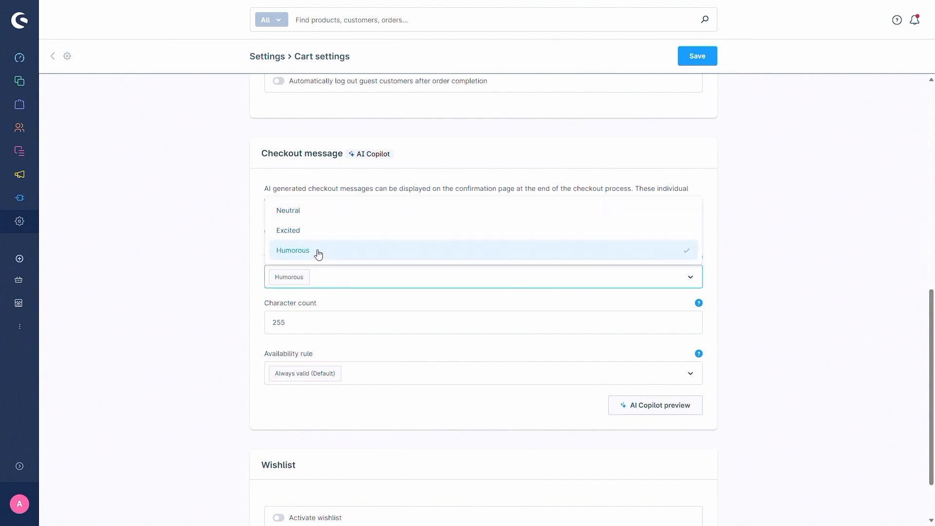
left_click(181, 225)
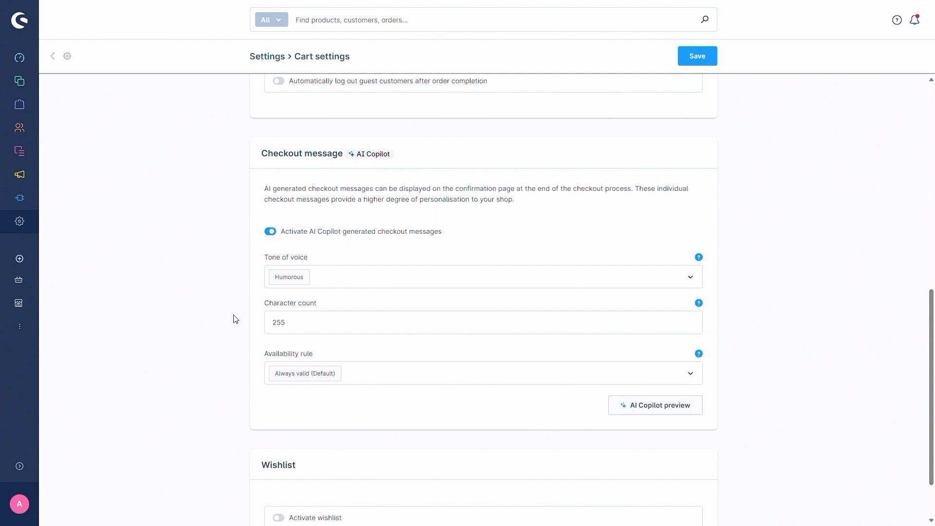
scroll(229, 309, "down", 2)
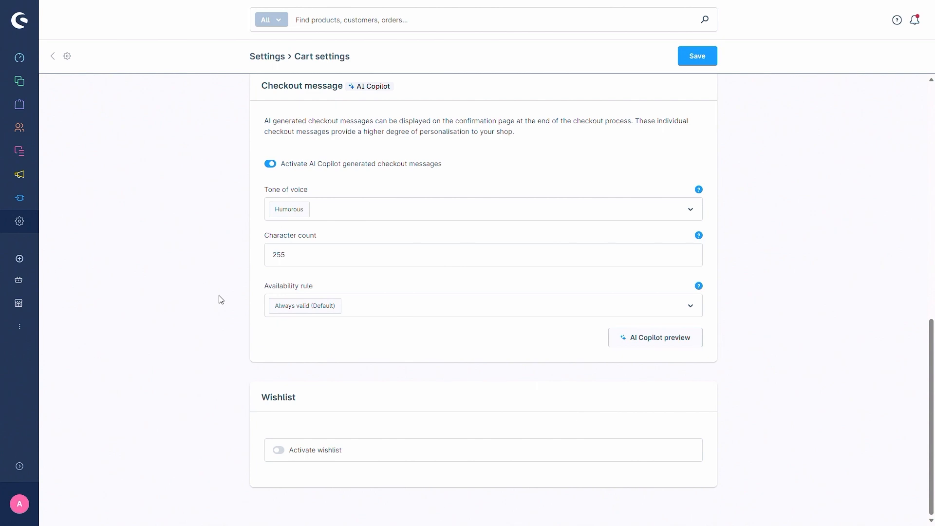
scroll(213, 284, "up", 10)
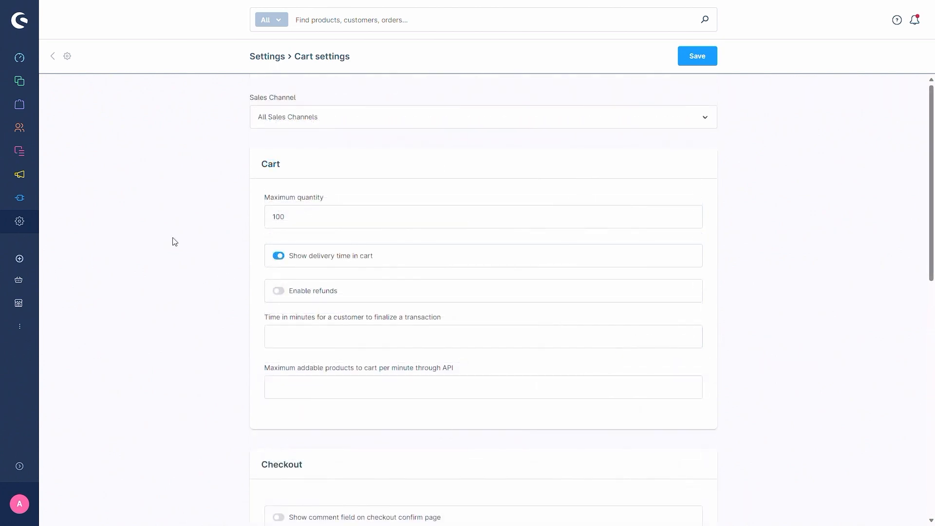
scroll(173, 243, "down", 6)
scroll(174, 245, "down", 6)
scroll(175, 245, "up", 2)
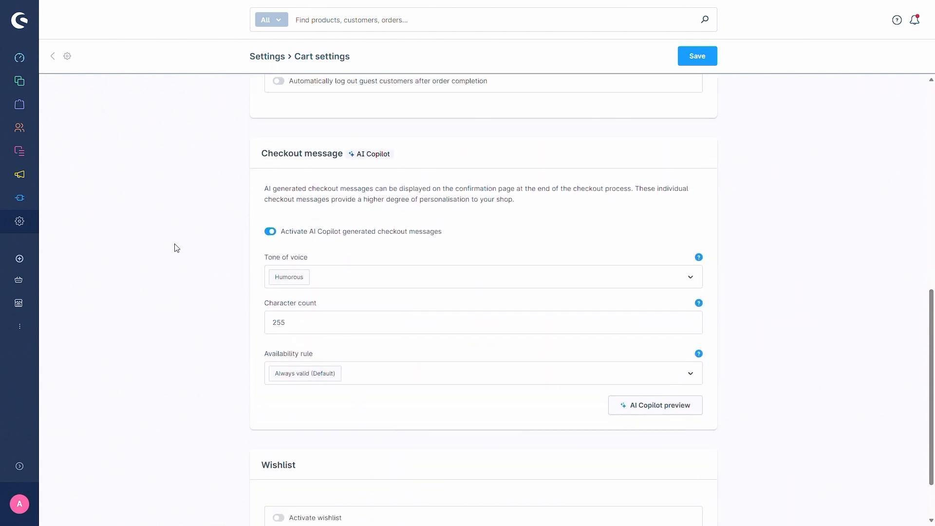
Step: Open the AI Copilot checkout message preview and set its tone of voice to Humorous and its character count to 255
left_click(664, 407)
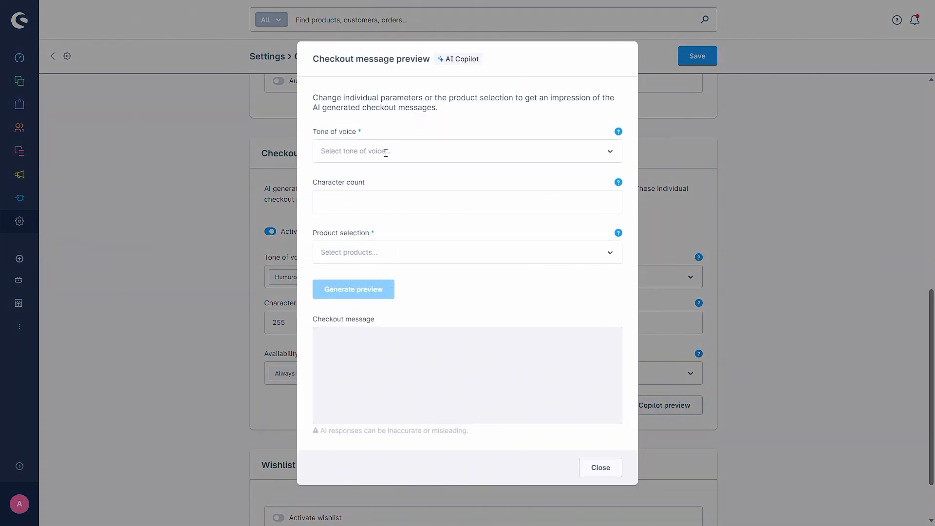
left_click(386, 153)
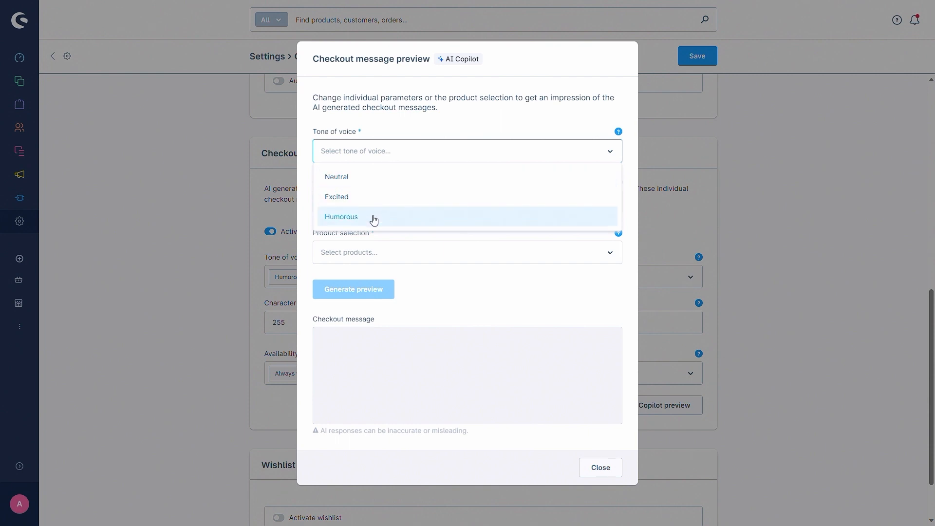
left_click(373, 217)
left_click(370, 164)
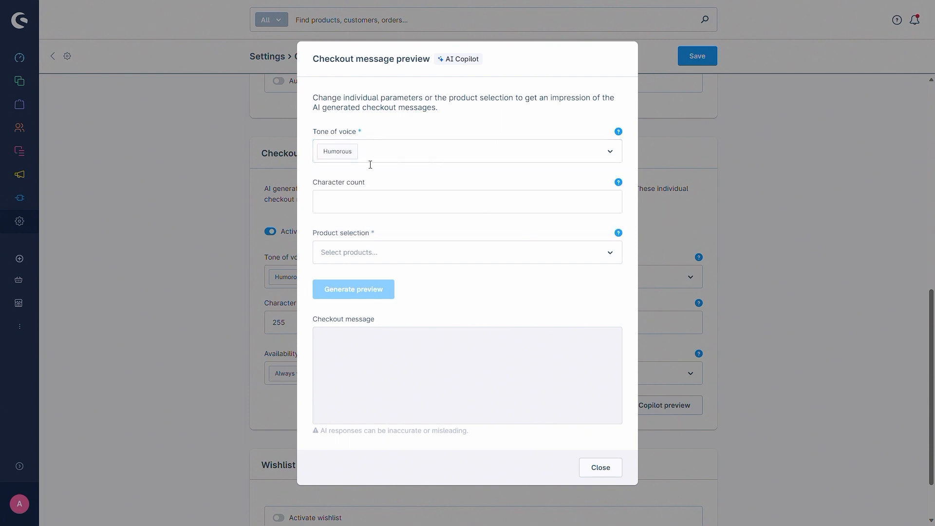
left_click(366, 200)
type("255")
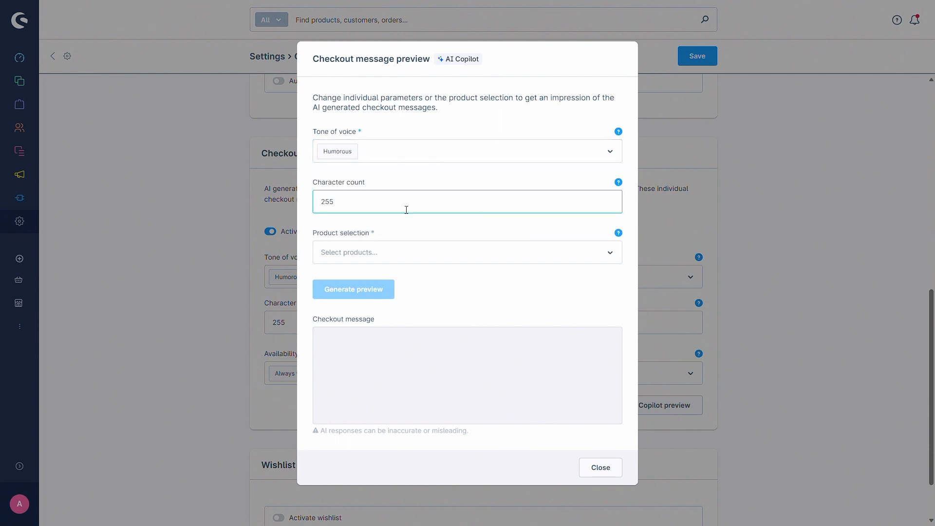
Step: Select "Main product" as the preview's product and generate the checkout message preview
left_click(431, 250)
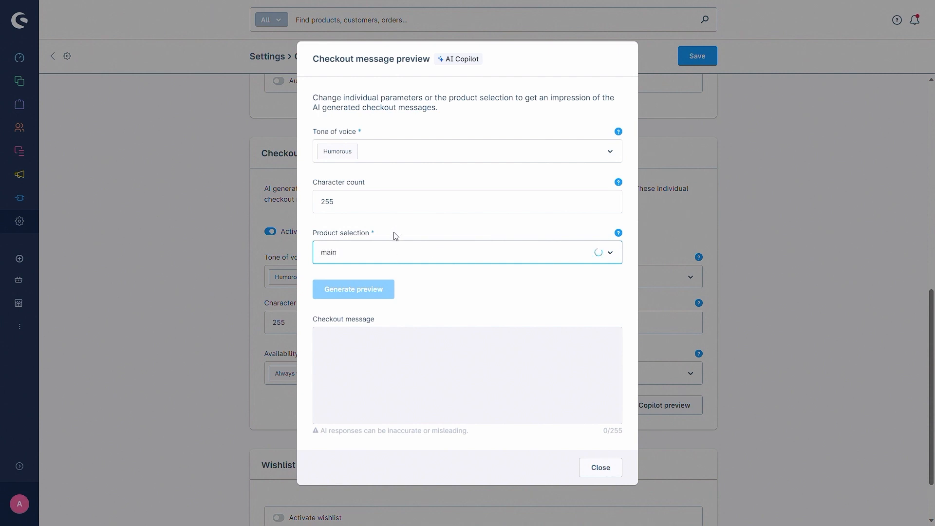
scroll(438, 338, "down", 2)
left_click(411, 330)
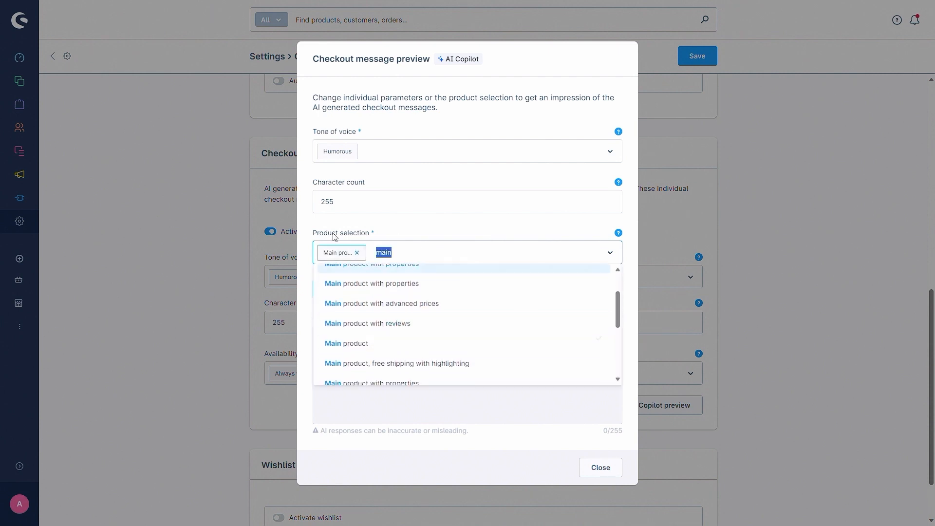
double_click(507, 237)
left_click(422, 216)
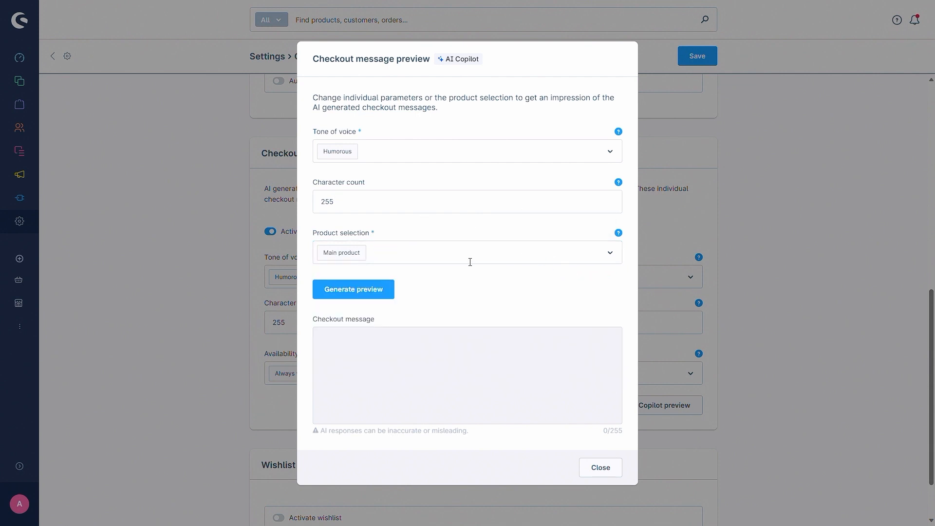
left_click(390, 292)
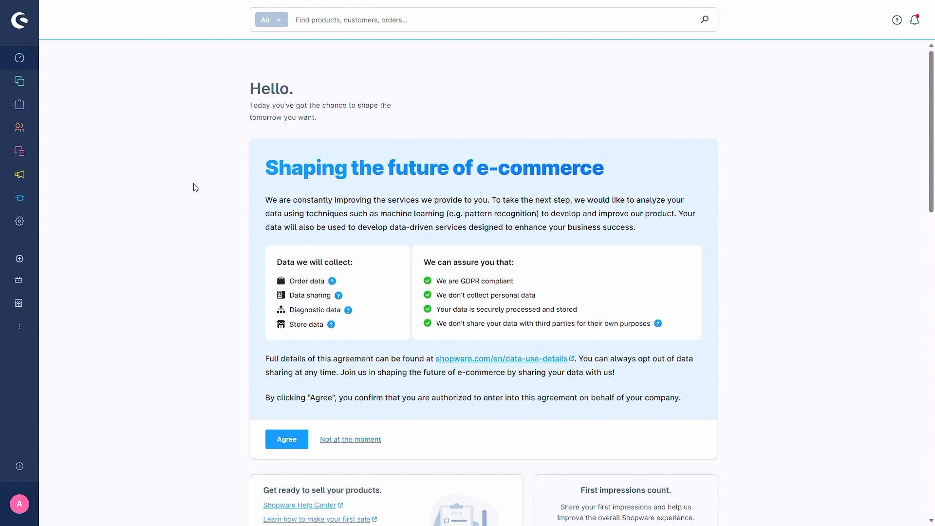
Step: Open the "Main product" details from the product catalogue at the Properties section of its specifications
mouse_move(26, 81)
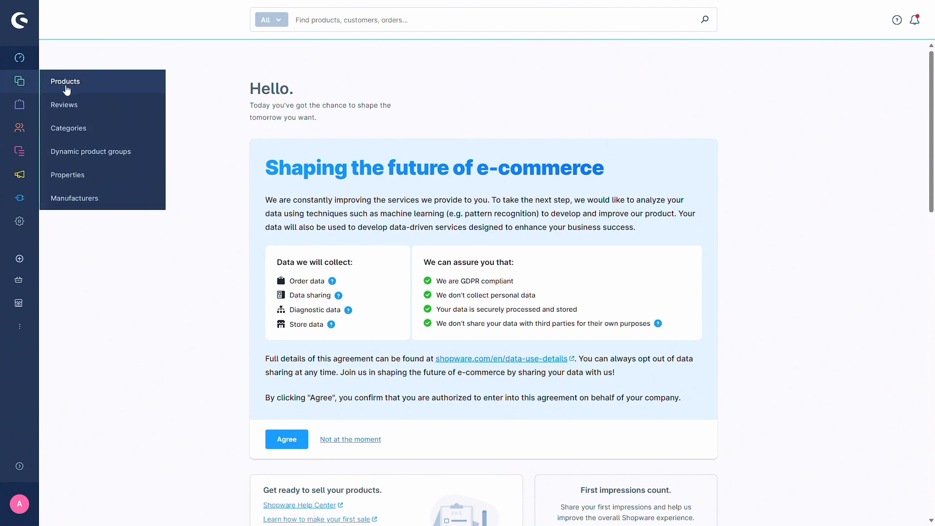
left_click(67, 89)
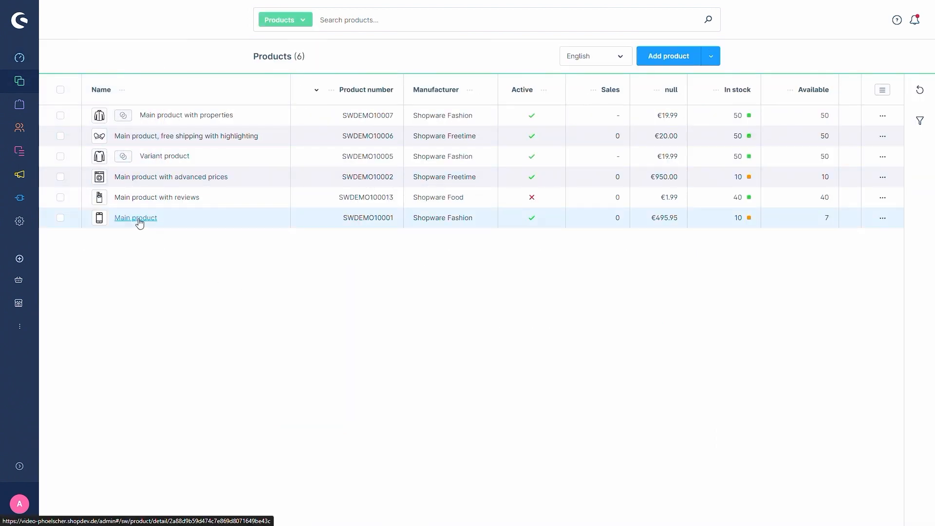
left_click(136, 218)
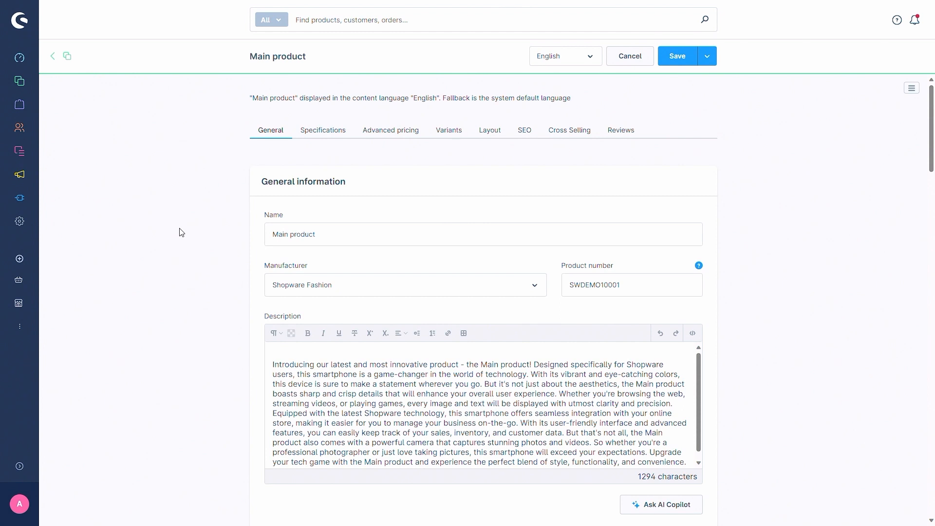
left_click(321, 135)
scroll(208, 200, "down", 5)
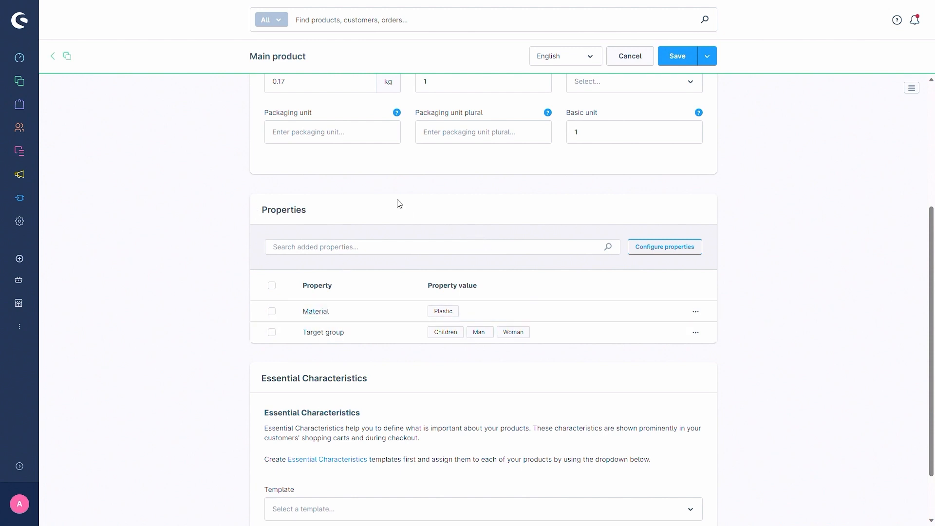
Step: Generate AI Copilot property suggestions from the product description, with its leading blank lines removed
left_click(658, 253)
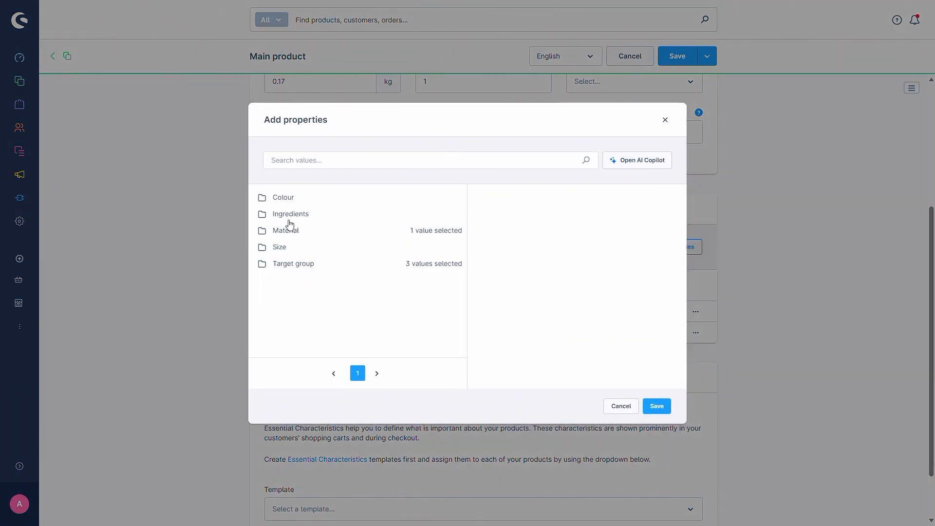
left_click(632, 165)
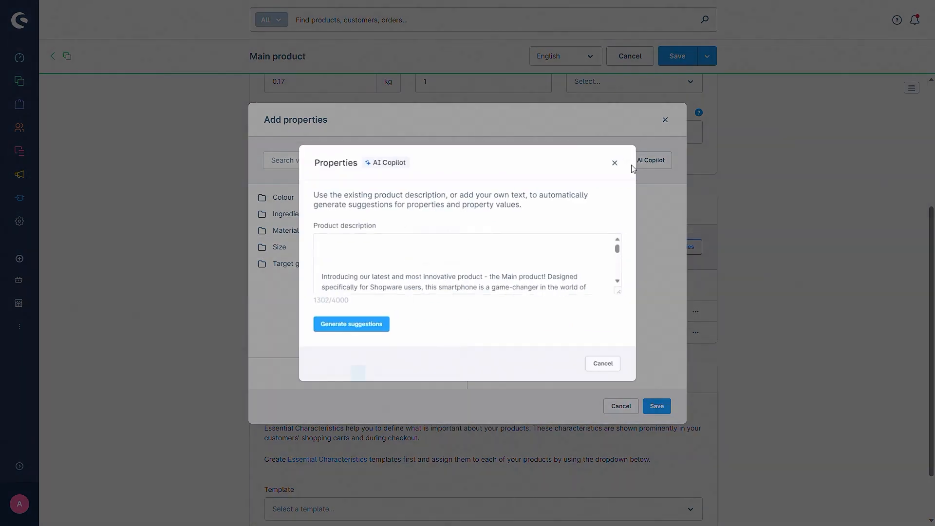
left_click(336, 263)
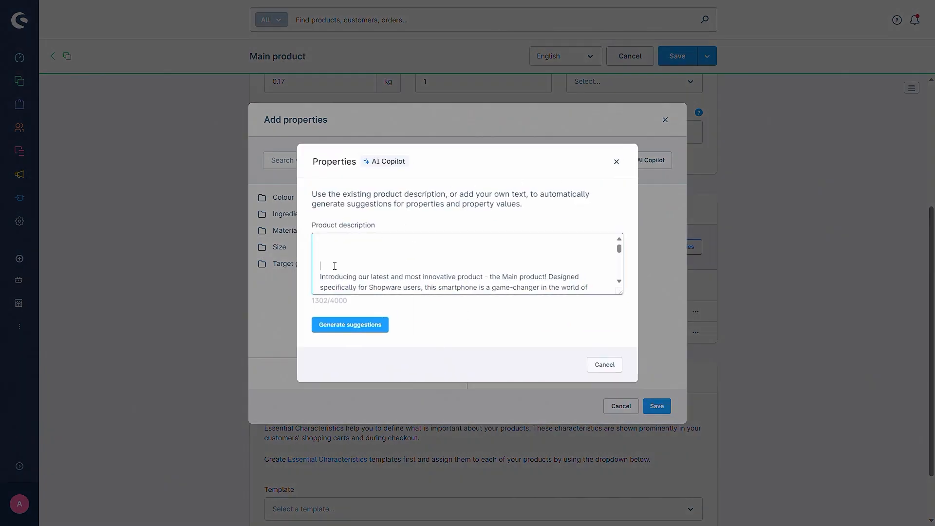
key("BackSpace")
key("BackSpace")
key("BackSpace")
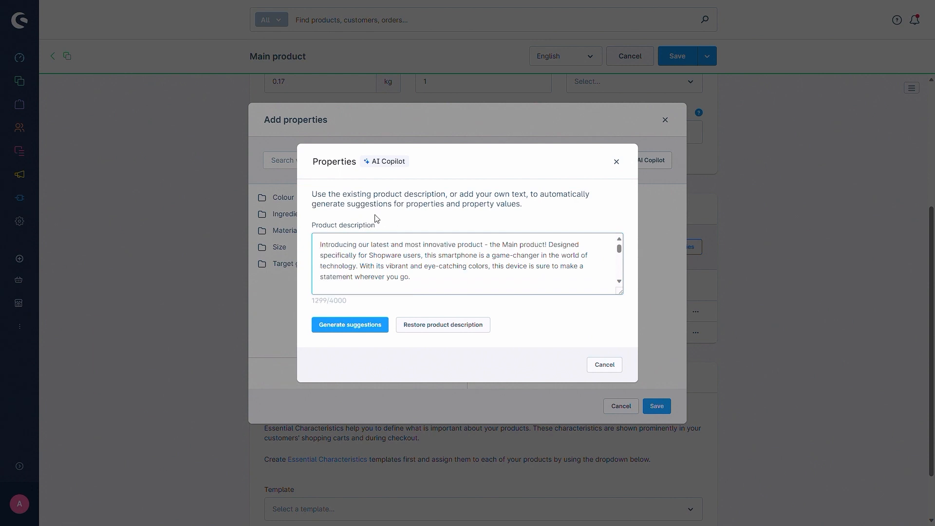
left_click(356, 328)
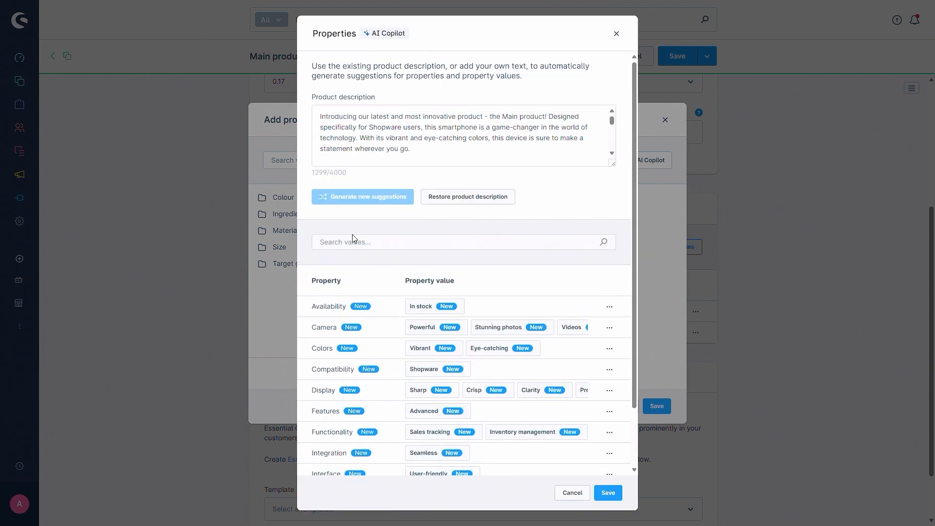
Step: Look through both pages of suggested properties and property values
scroll(397, 261, "down", 3)
scroll(398, 261, "down", 2)
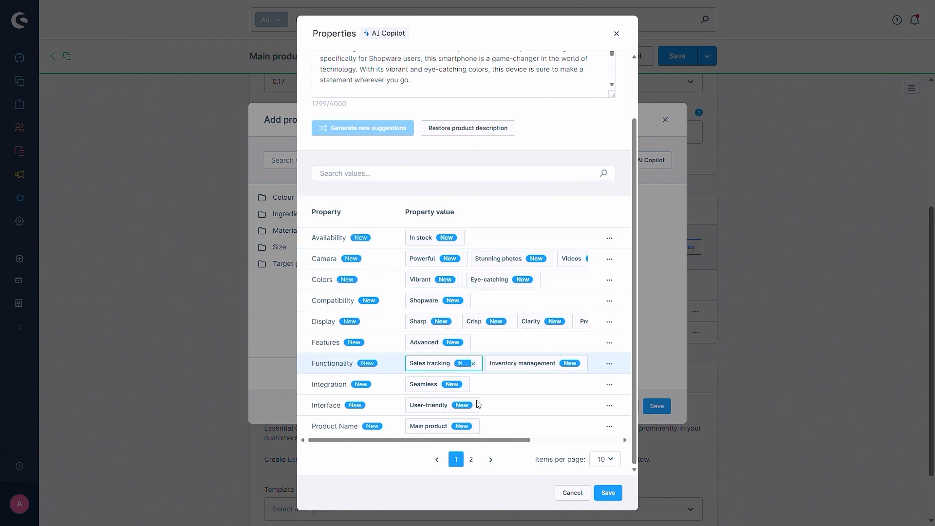
left_click(610, 460)
left_click(610, 461)
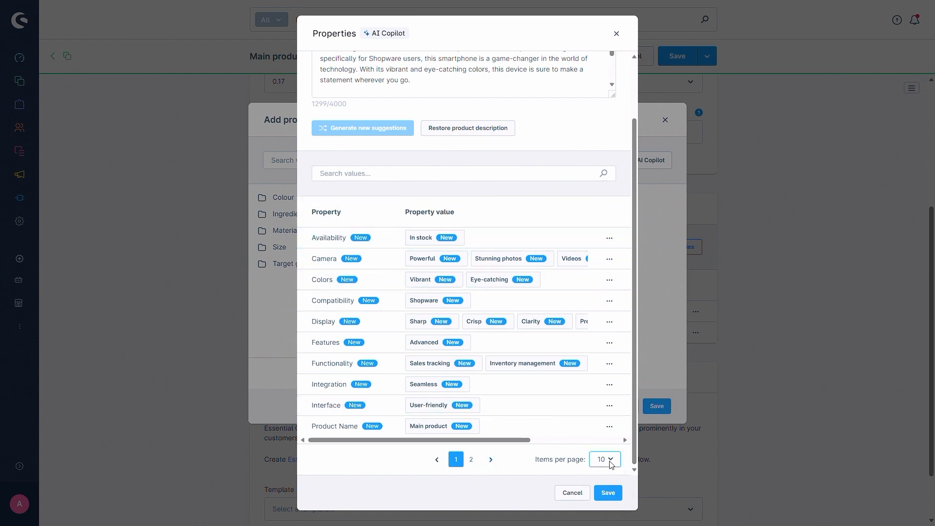
left_click(472, 460)
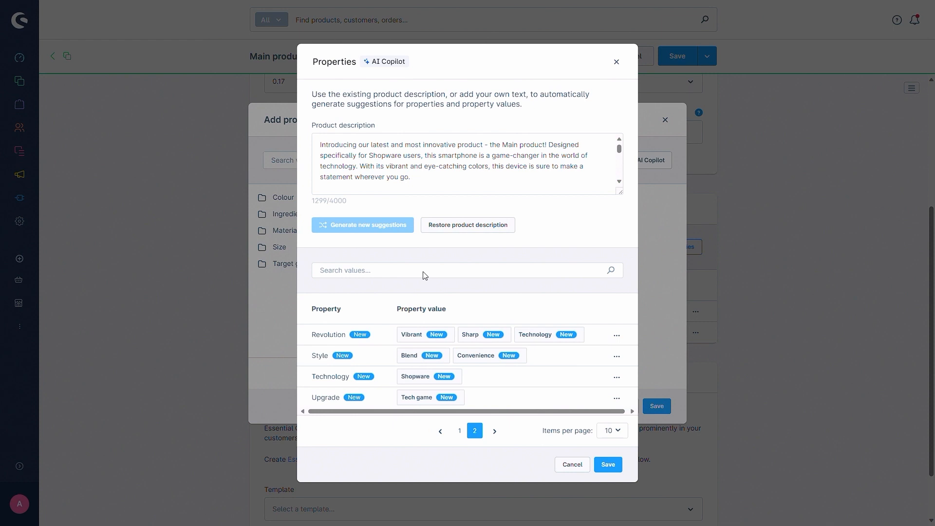
left_click(459, 430)
scroll(414, 283, "down", 2)
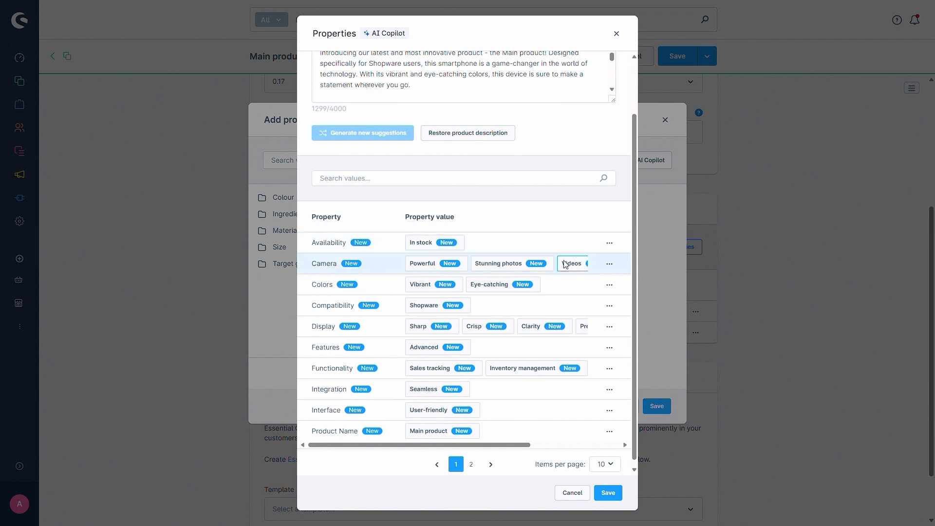
Step: Remove the Availability and Interface properties from the suggestions, then discard the property suggestions without saving
left_click(609, 243)
left_click(585, 263)
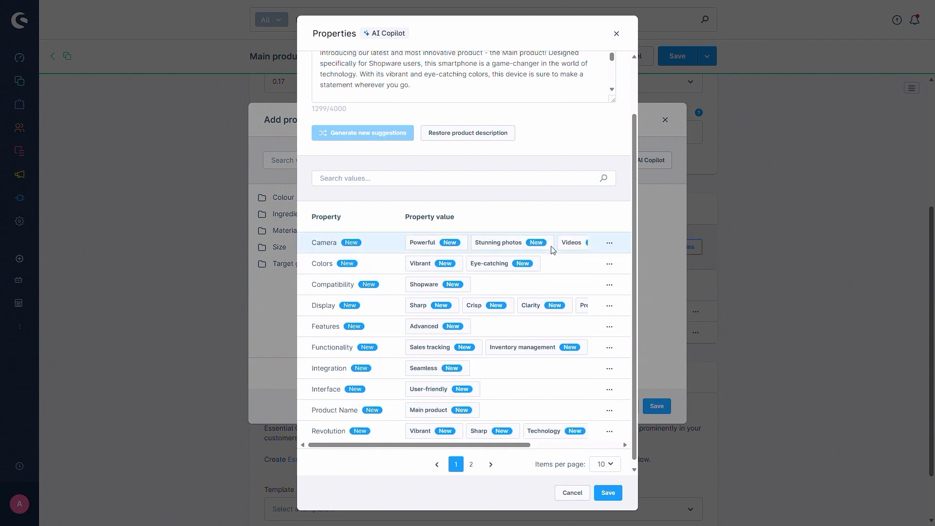
left_click(609, 384)
left_click(565, 358)
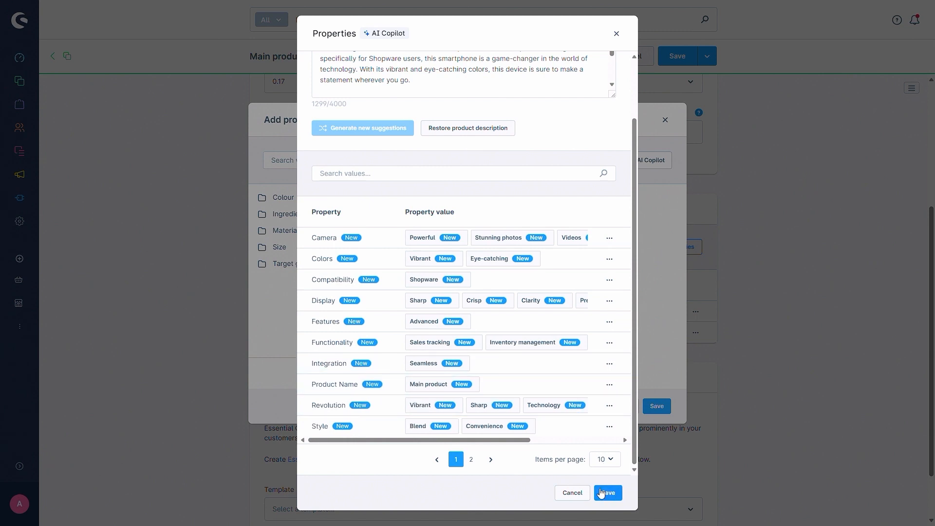
left_click(572, 493)
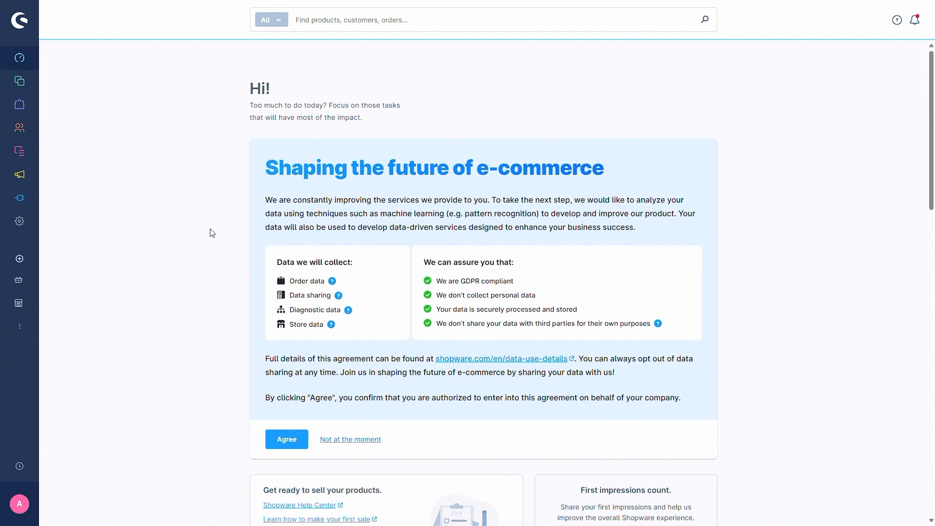
Step: Open the shop's Reviews settings
left_click(20, 224)
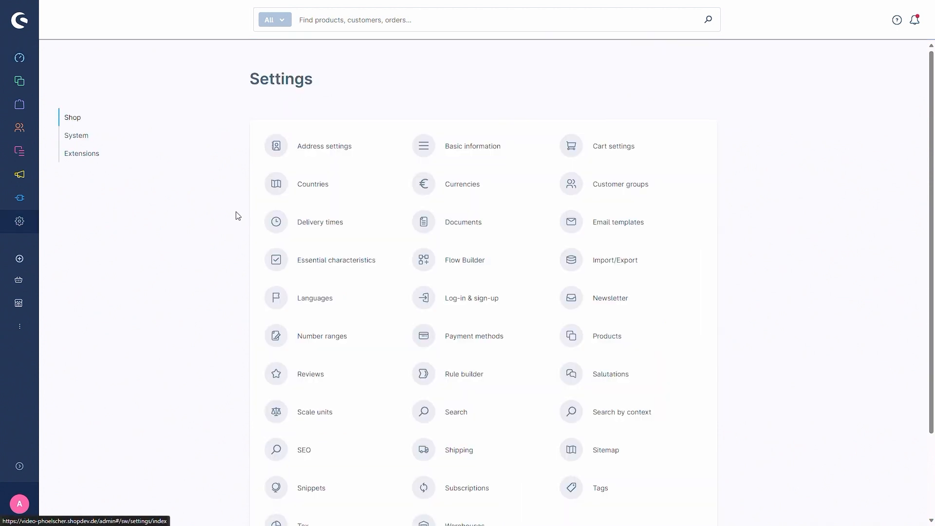
scroll(438, 288, "down", 3)
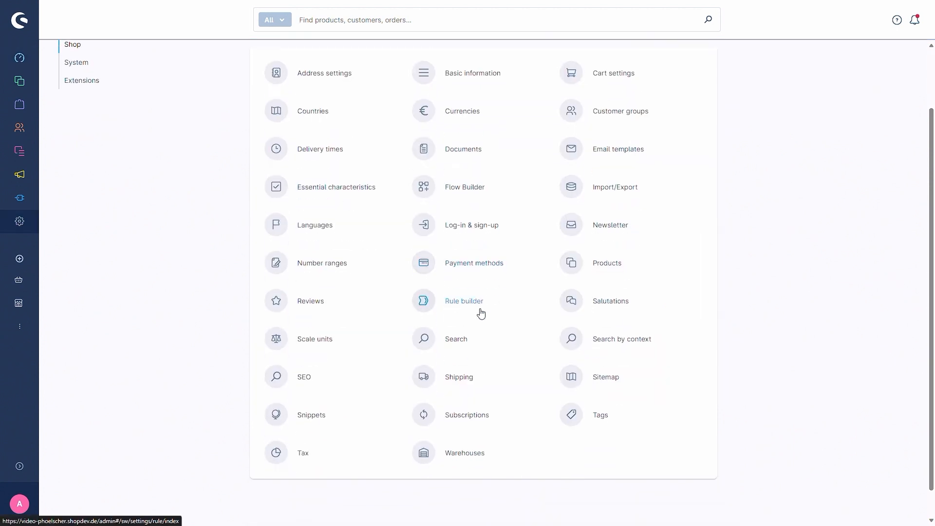
left_click(314, 302)
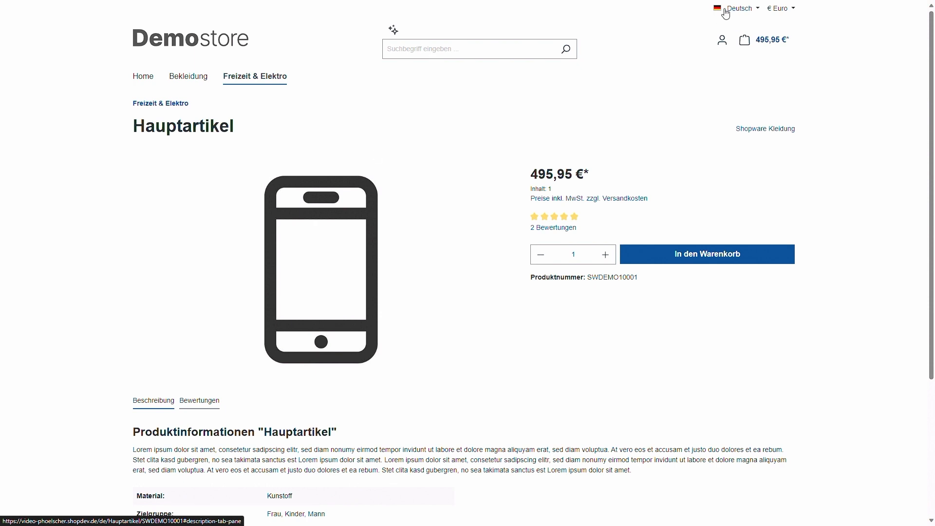
Step: View the customer reviews of the product Hauptartikel in the German storefront
scroll(150, 312, "down", 2)
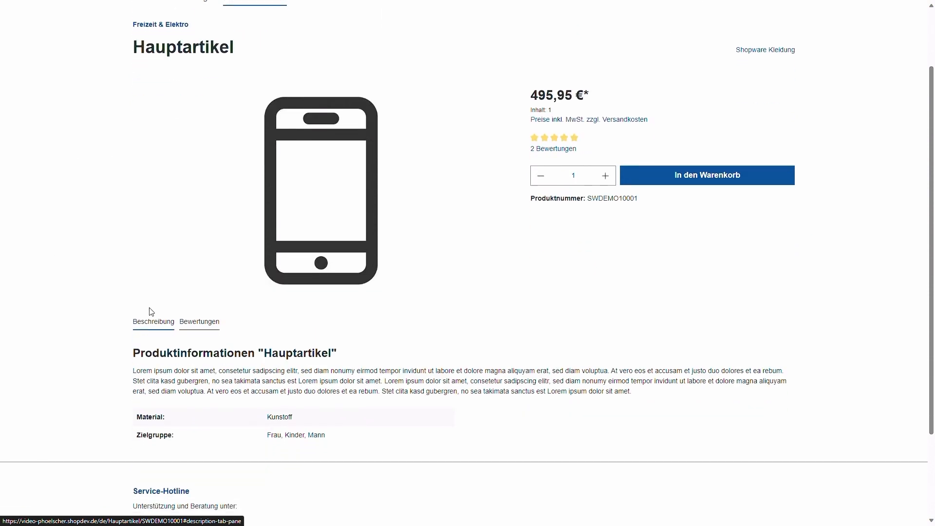
left_click(199, 322)
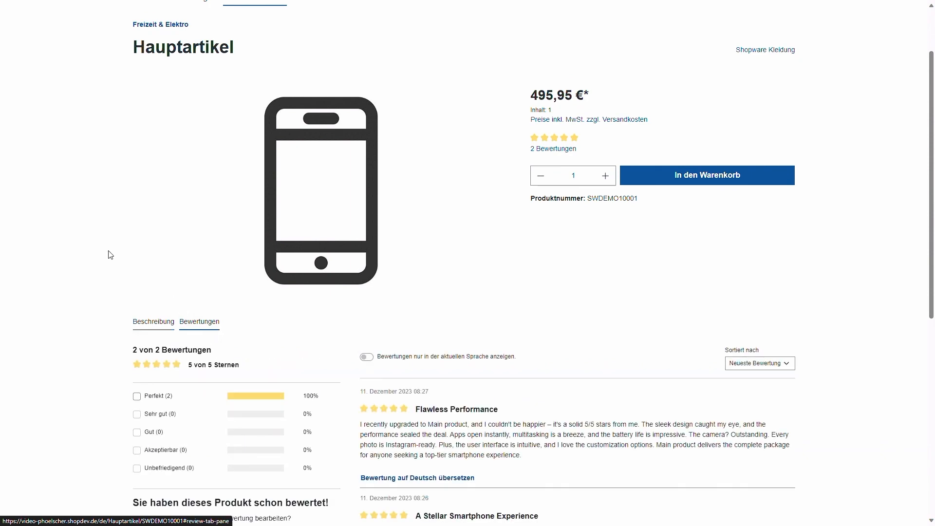
scroll(380, 294, "down", 2)
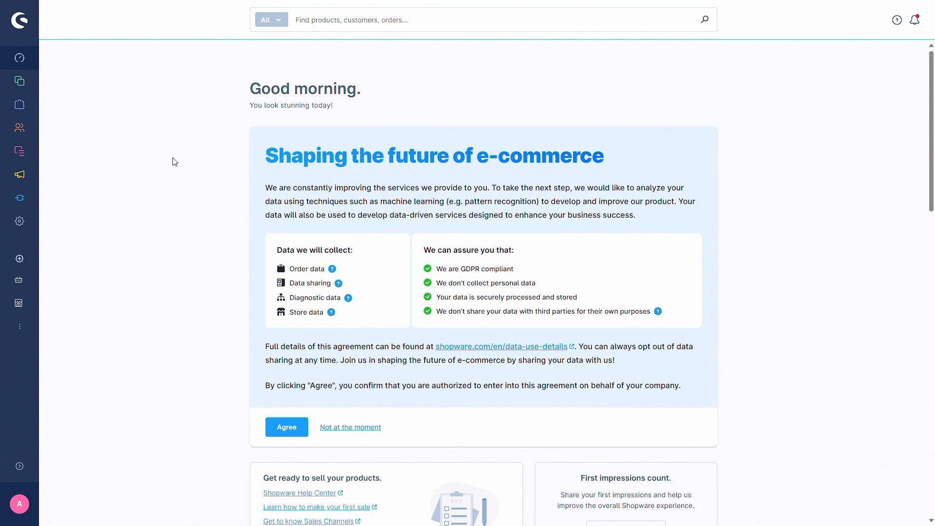
Step: Open the product "Main product" from the administration's product list and go to its description
mouse_move(28, 154)
mouse_move(19, 81)
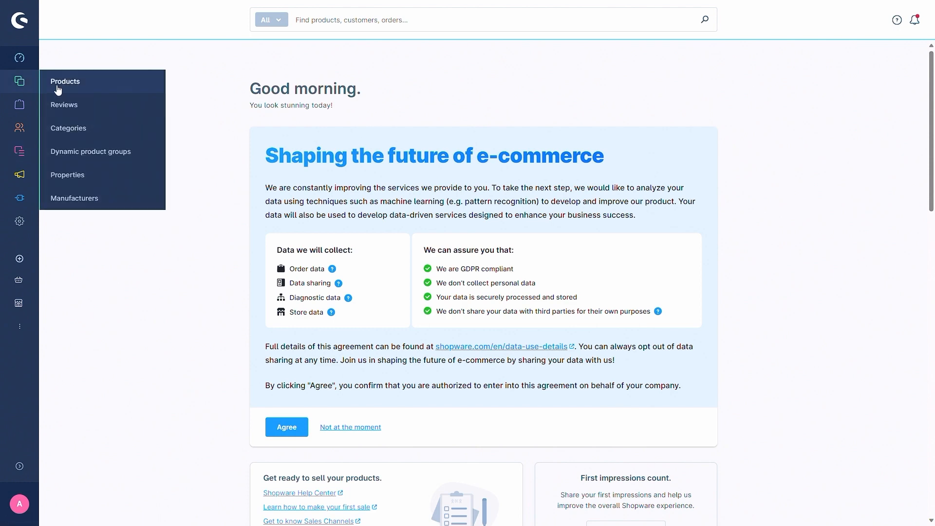
left_click(65, 92)
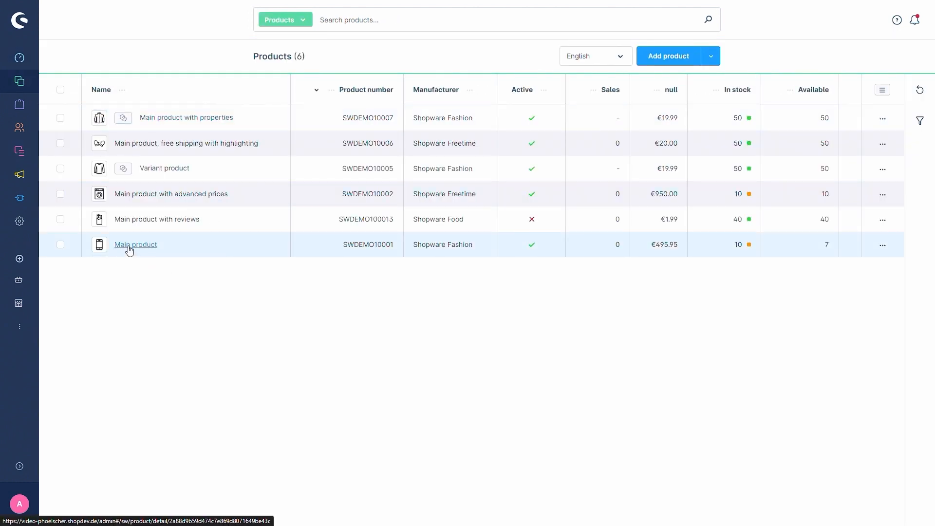
left_click(127, 246)
scroll(178, 224, "down", 2)
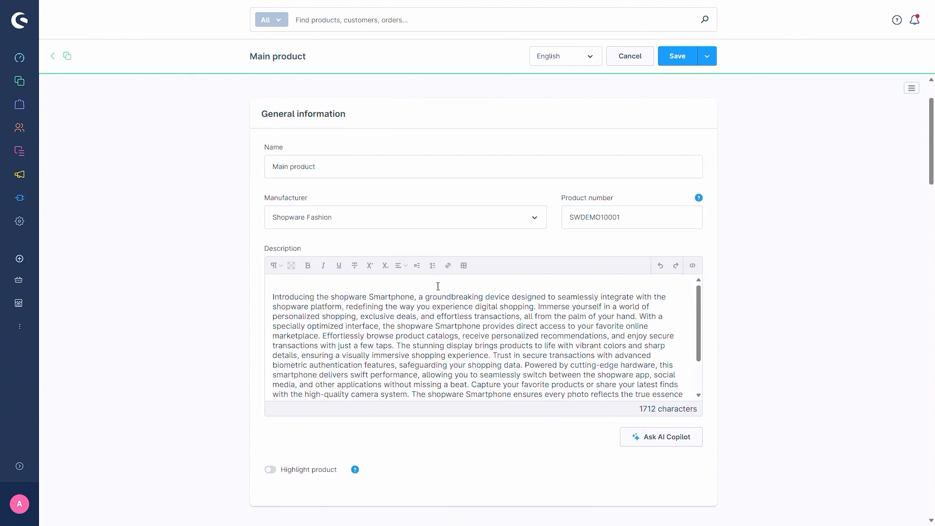
Step: Generate an AI Copilot product description from the key information "shopware Smartphone vibrant colors sharp details"
left_click(658, 440)
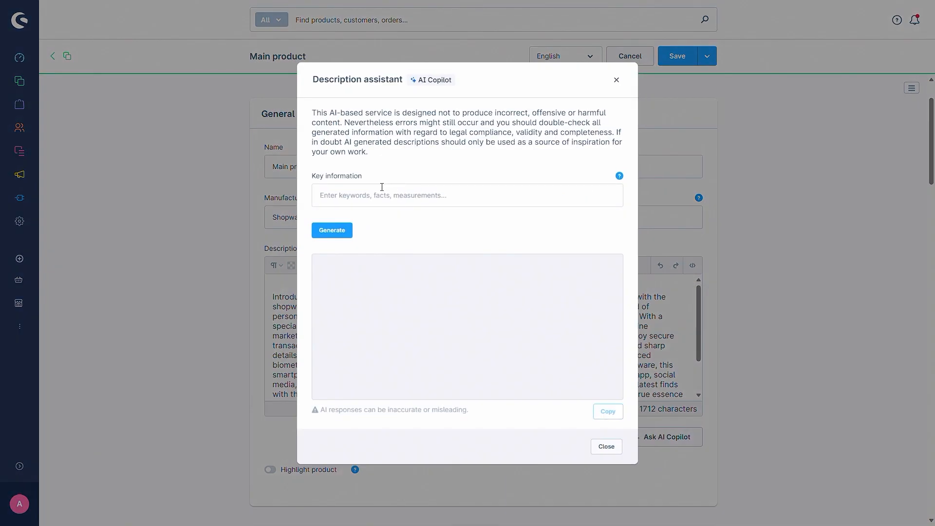
left_click(385, 189)
type("shopware Smartphone vibrant colors sharp details")
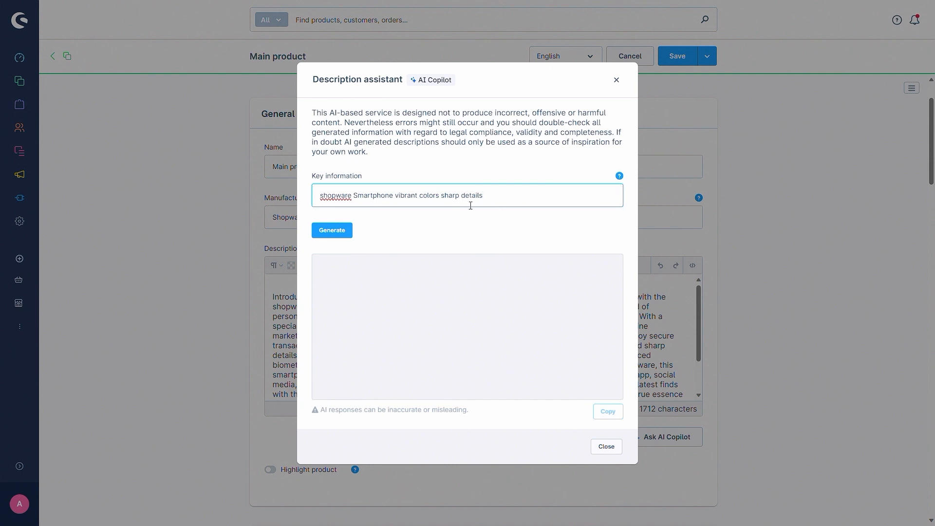
left_click(337, 234)
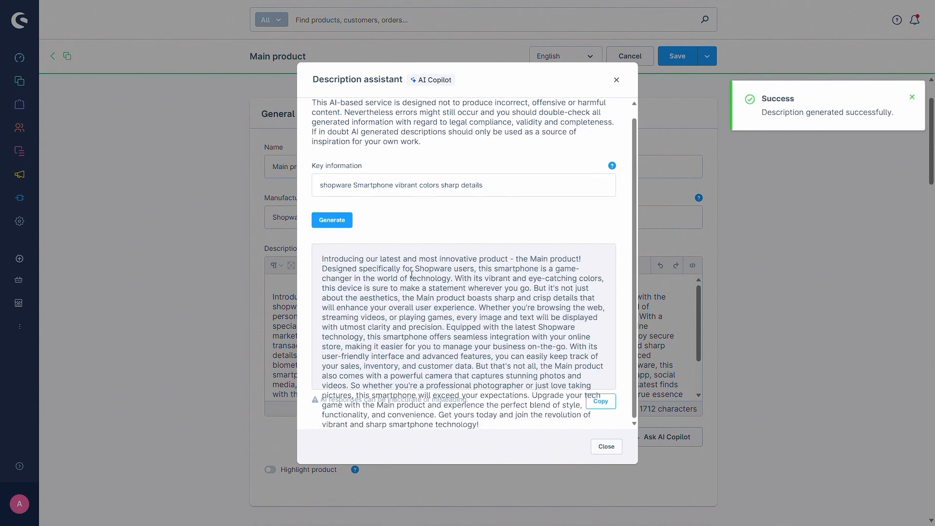
Step: Copy the generated description, close the assistant and replace the product's existing description text with it
left_click(601, 401)
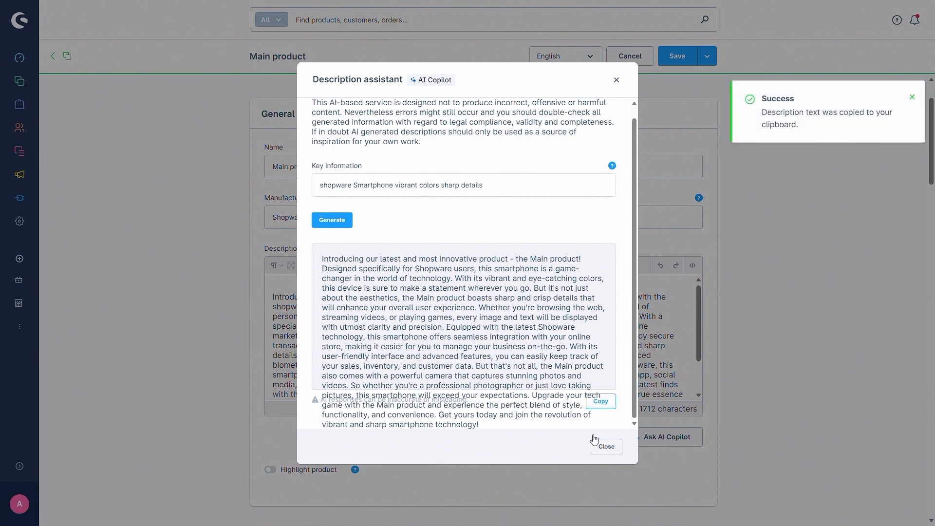
left_click(606, 446)
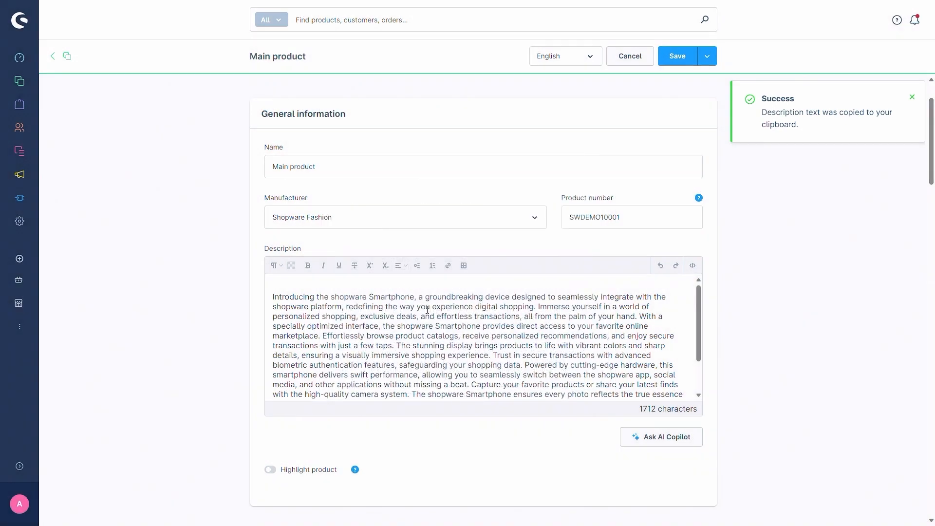
triple_click(429, 311)
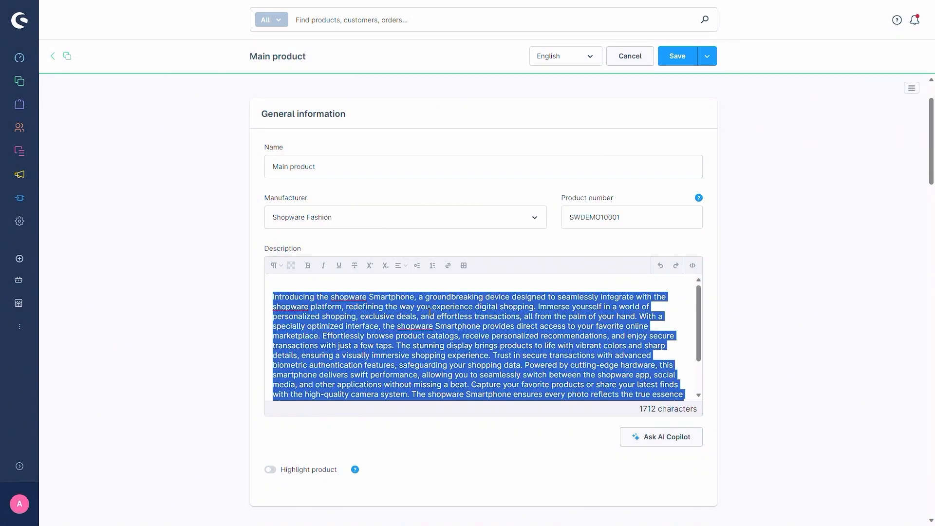
key("BackSpace")
key("ctrl+z")
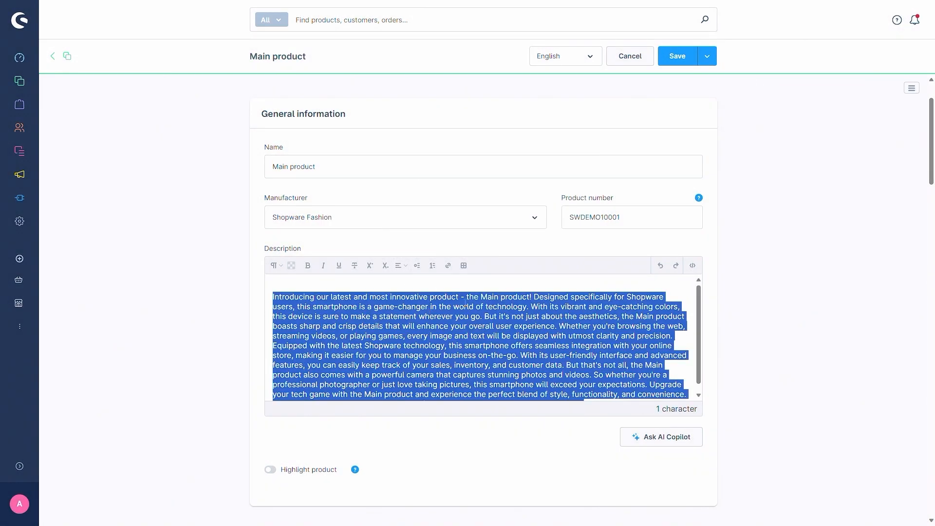
left_click(493, 288)
scroll(489, 295, "down", 2)
scroll(470, 333, "up", 2)
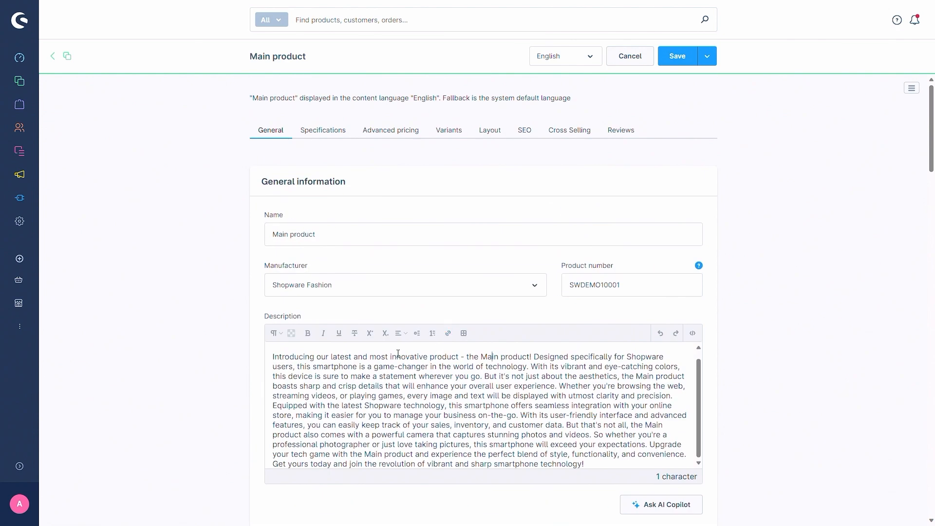
scroll(398, 353, "down", 2)
scroll(185, 275, "up", 2)
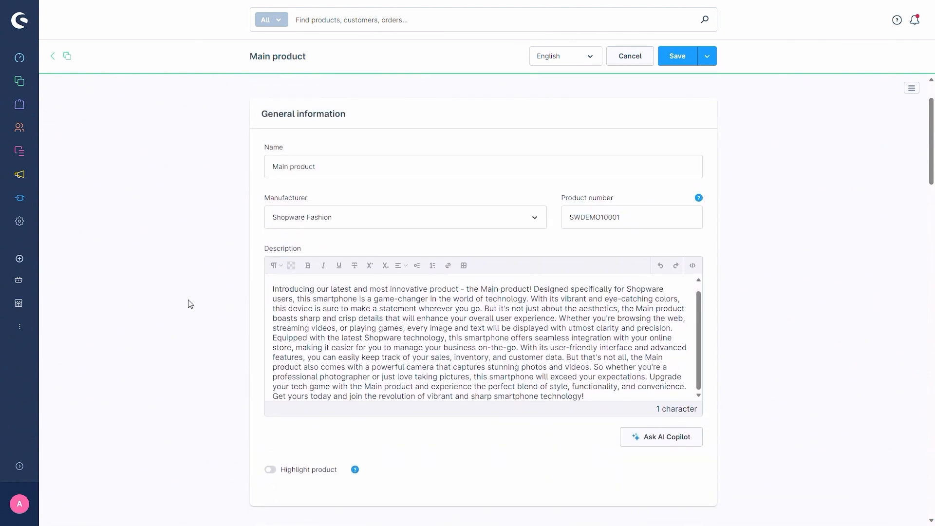
scroll(283, 300, "down", 3)
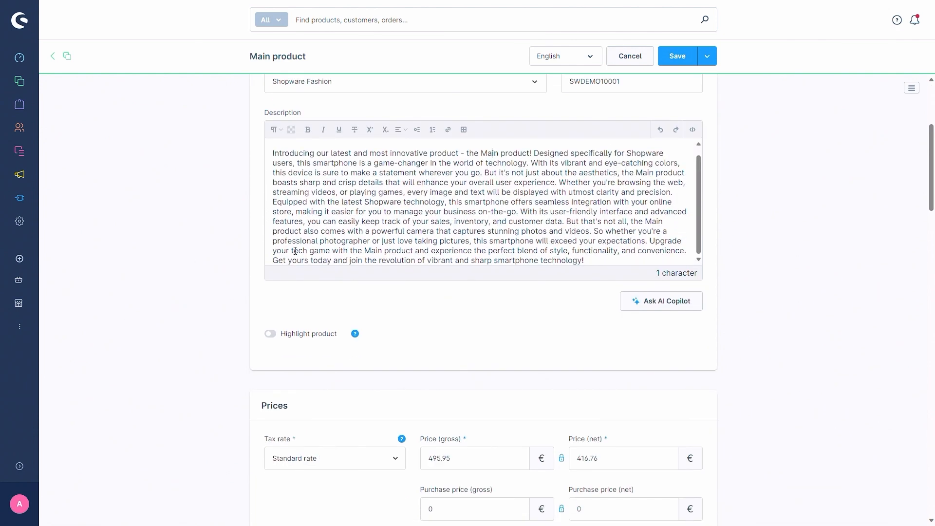
scroll(283, 300, "up", 2)
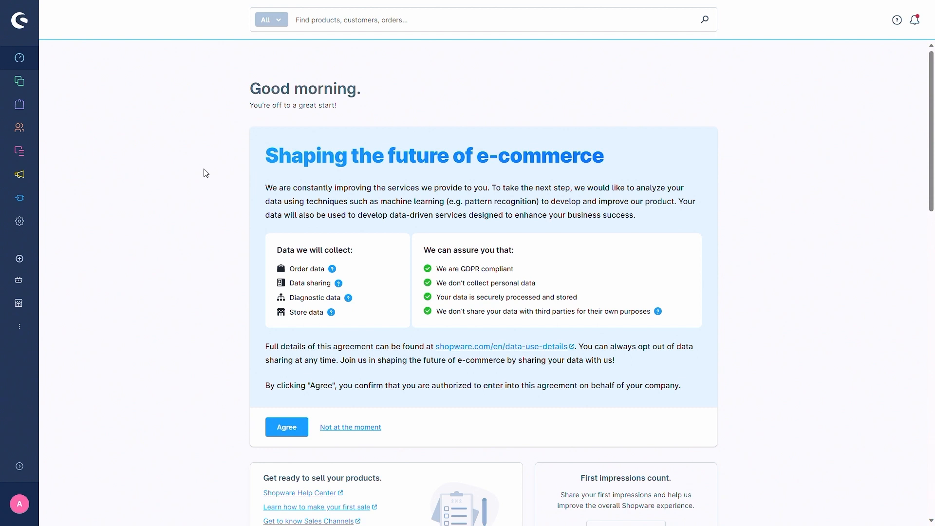
Step: Open the Search by context settings and examine the activation option, sales channel description and example prompts
left_click(20, 221)
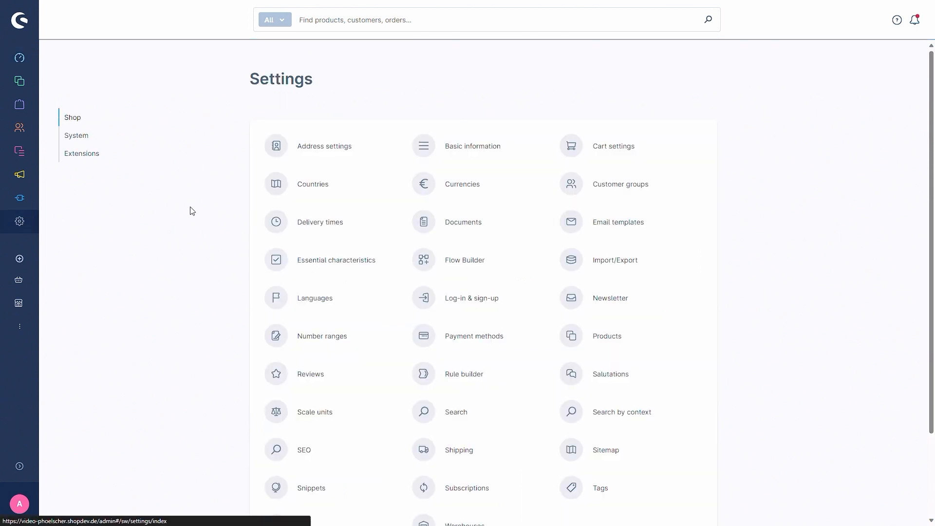
scroll(487, 263, "down", 2)
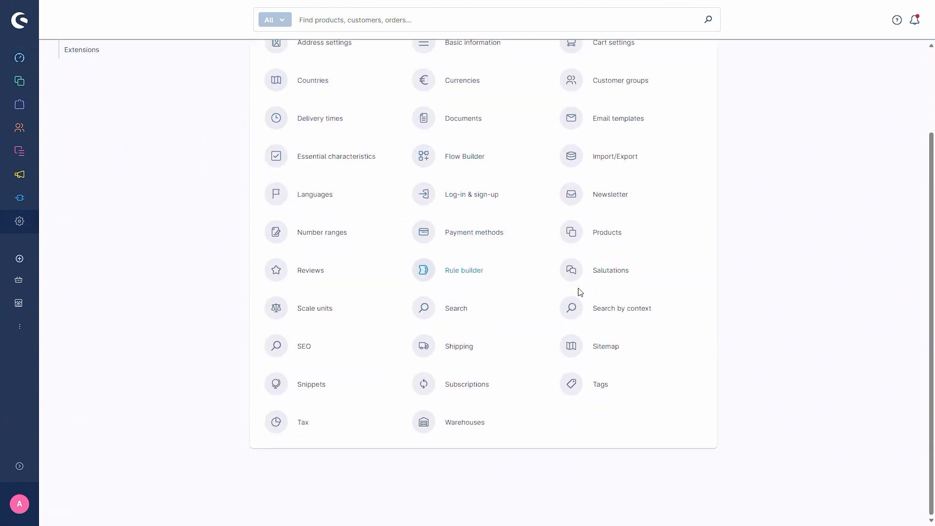
left_click(621, 313)
scroll(217, 196, "down", 1)
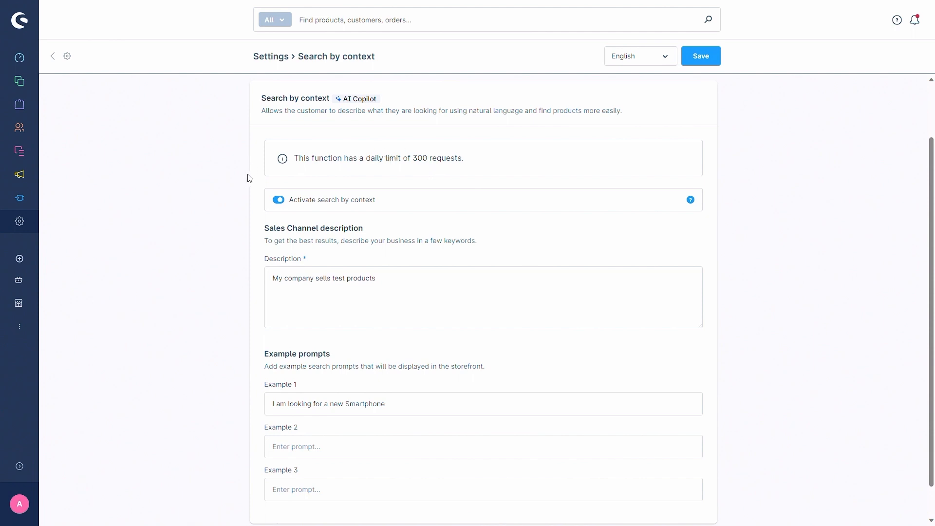
scroll(239, 180, "down", 1)
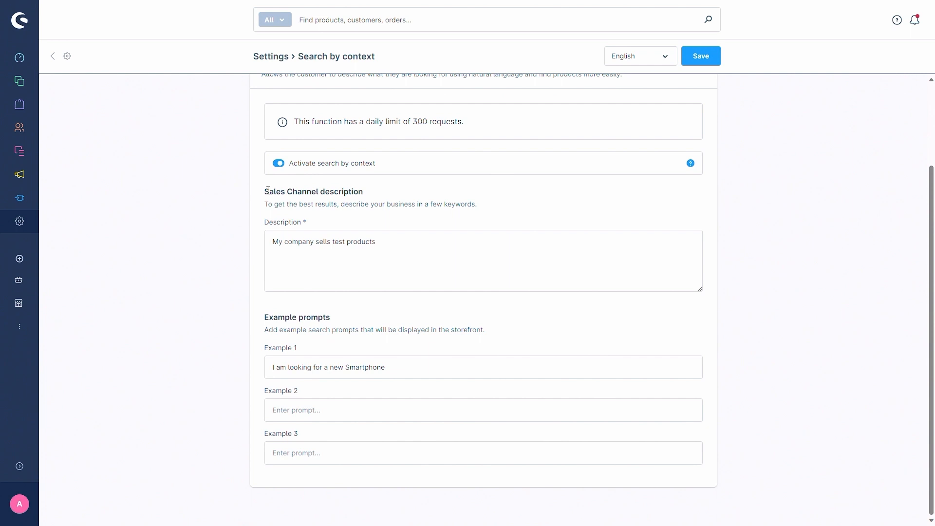
scroll(273, 209, "up", 3)
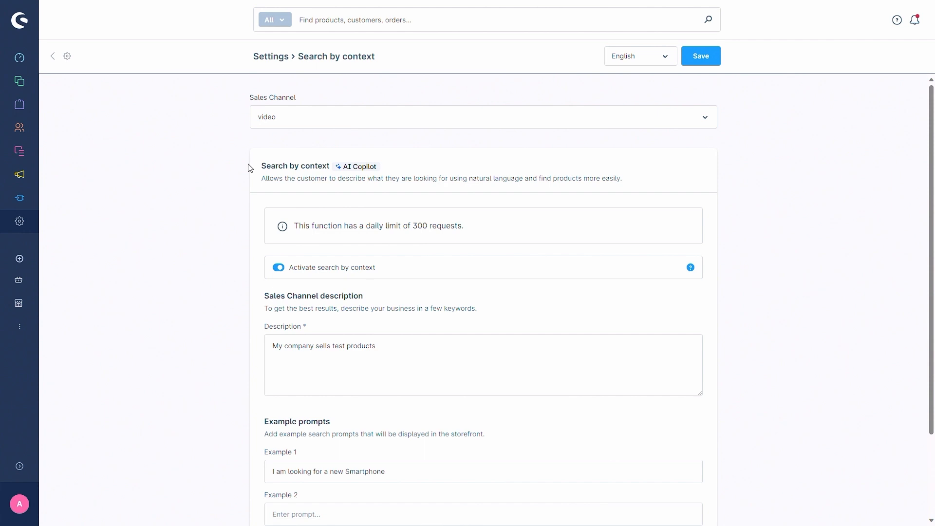
scroll(209, 205, "down", 3)
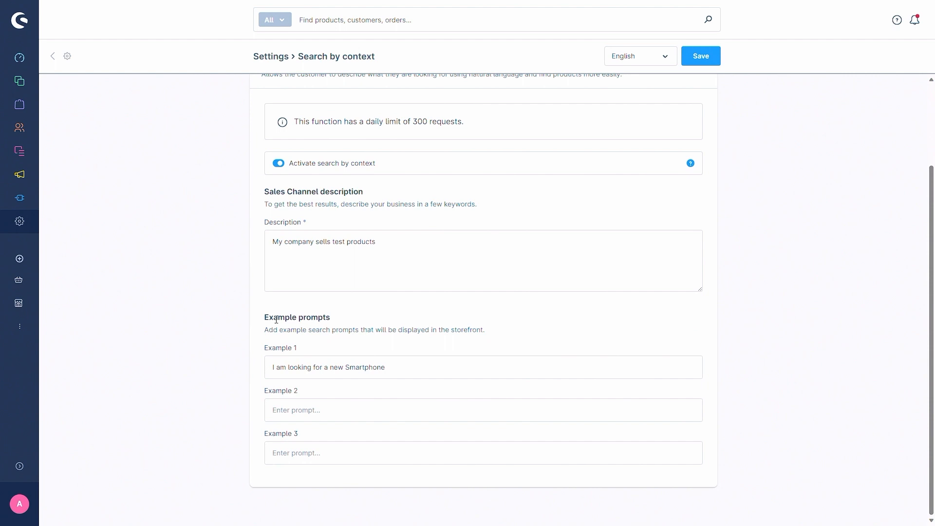
scroll(225, 280, "up", 1)
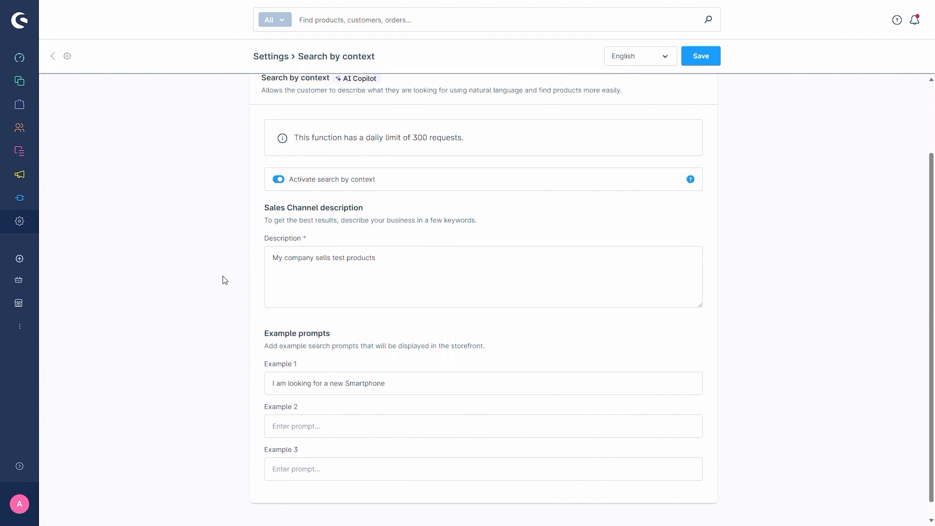
scroll(225, 280, "up", 2)
scroll(225, 282, "down", 1)
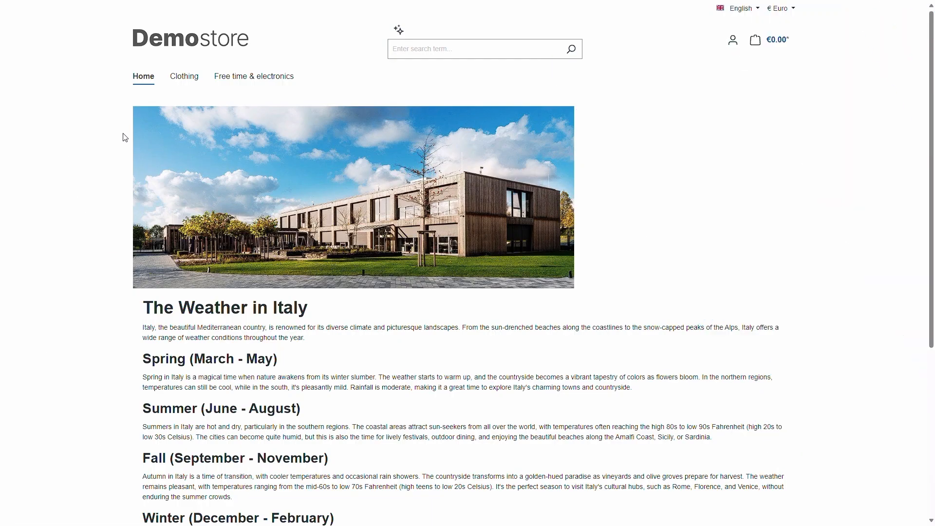
Step: Open the AI search by context in the English storefront
left_click(400, 35)
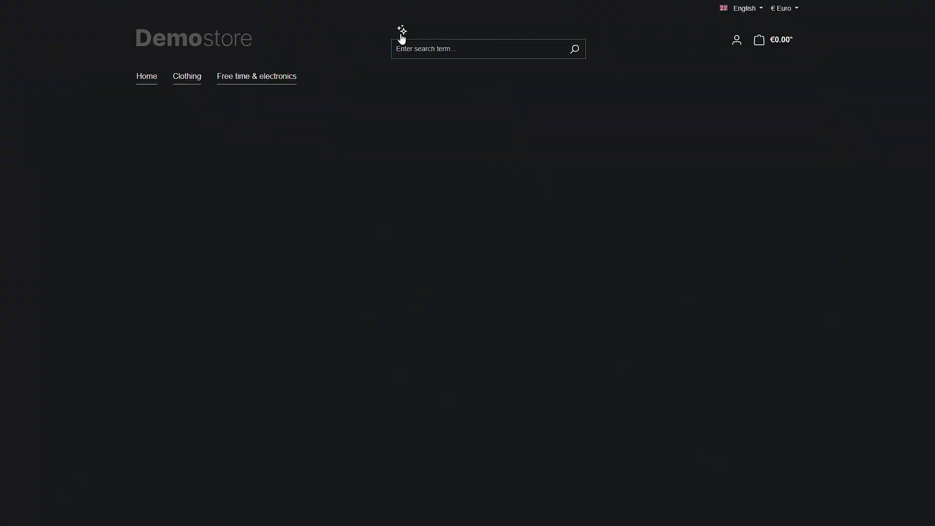